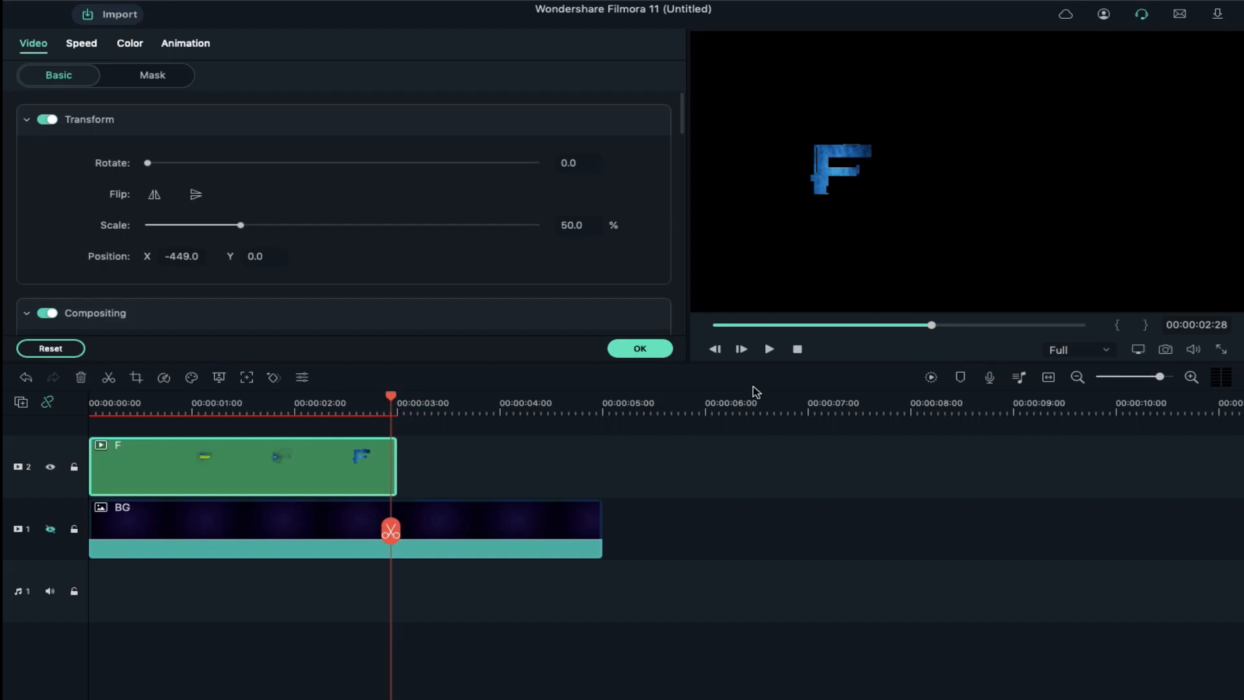
Capture a snapshot of the F frame at 00:00:02:28 and append it to the F clip, trimmed to the BG clip's end
{"action": "left_click", "coordinate": [1163, 350]}
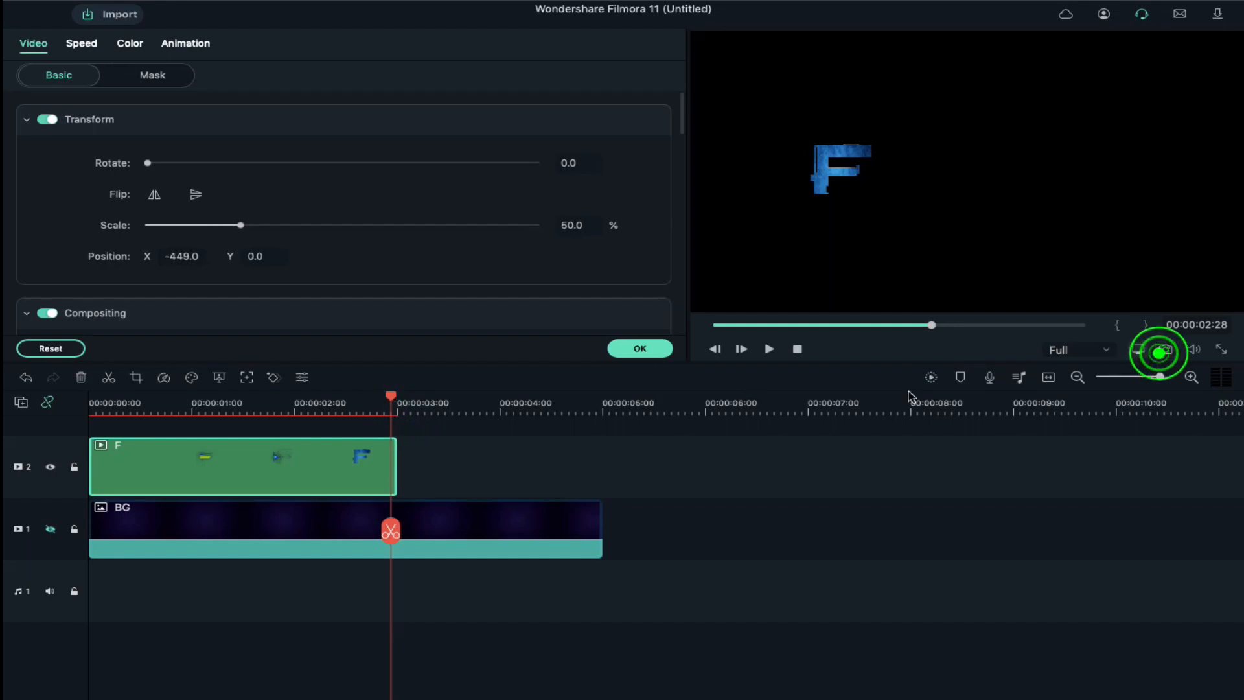
{"action": "left_click", "coordinate": [638, 350]}
{"action": "left_click_drag", "start_coordinate": [395, 210], "coordinate": [402, 464]}
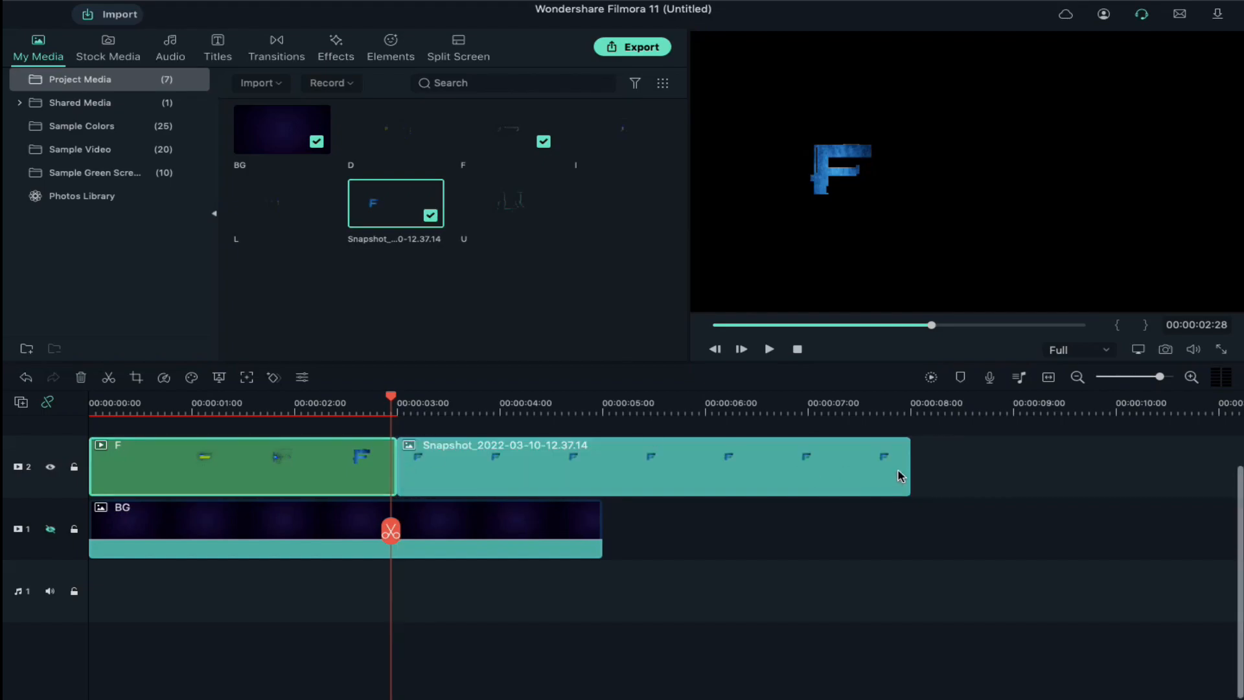
{"action": "left_click_drag", "start_coordinate": [907, 463], "coordinate": [603, 447]}
{"action": "scroll", "coordinate": [494, 447], "scroll_direction": "up", "scroll_amount": 2}
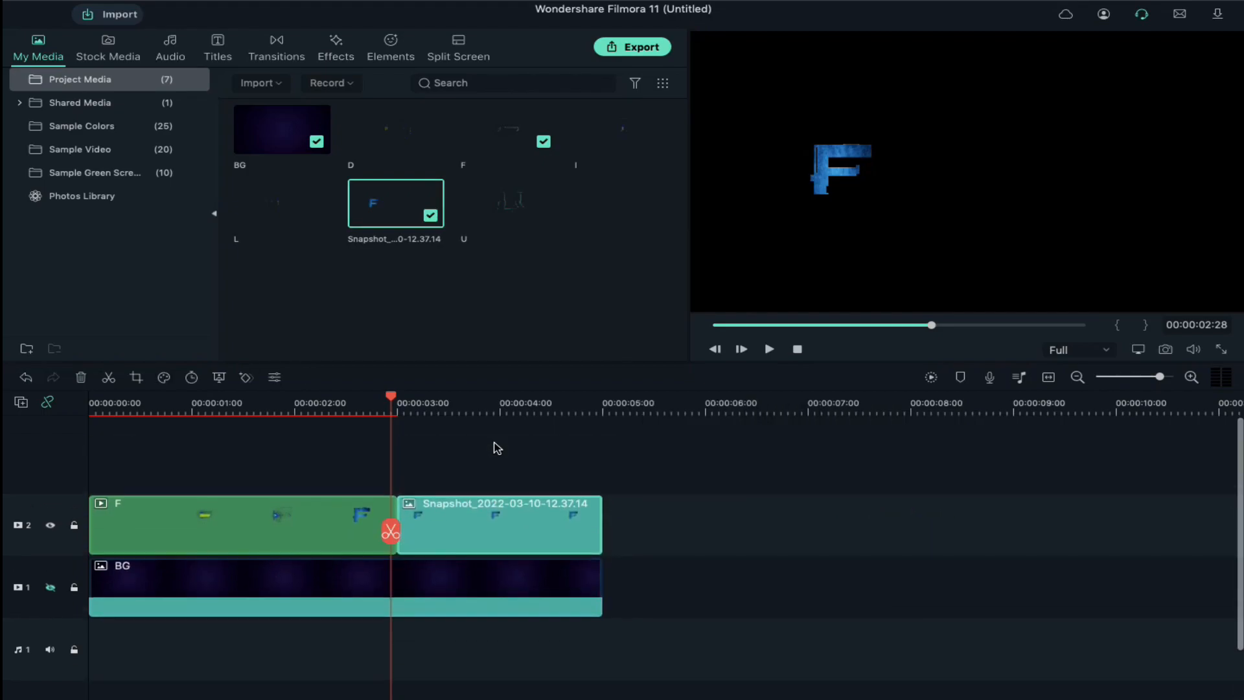
Place the L clip on a new track above the F clip, starting at 00:00:00:05
{"action": "left_click", "coordinate": [93, 403]}
{"action": "key", "text": "Left"}
{"action": "key", "text": "Right"}
{"action": "key", "text": "Right"}
{"action": "key", "text": "Right"}
{"action": "key", "text": "Right"}
{"action": "key", "text": "Right"}
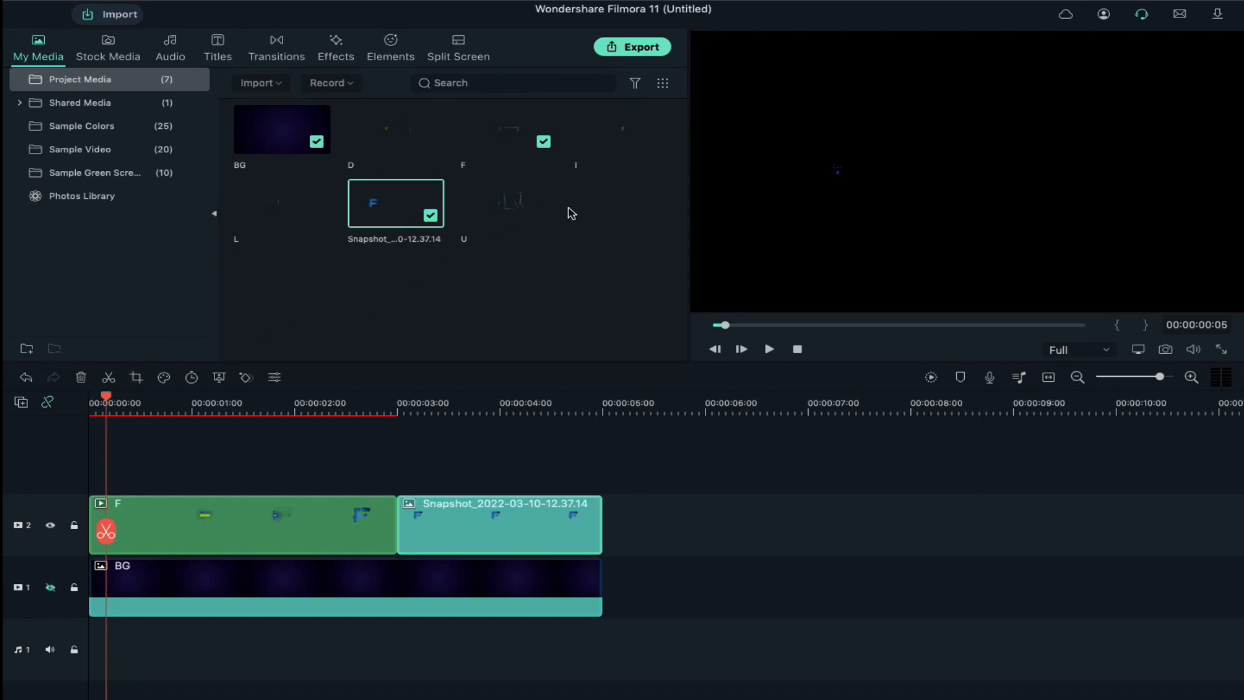
{"action": "left_click_drag", "start_coordinate": [257, 194], "coordinate": [114, 454]}
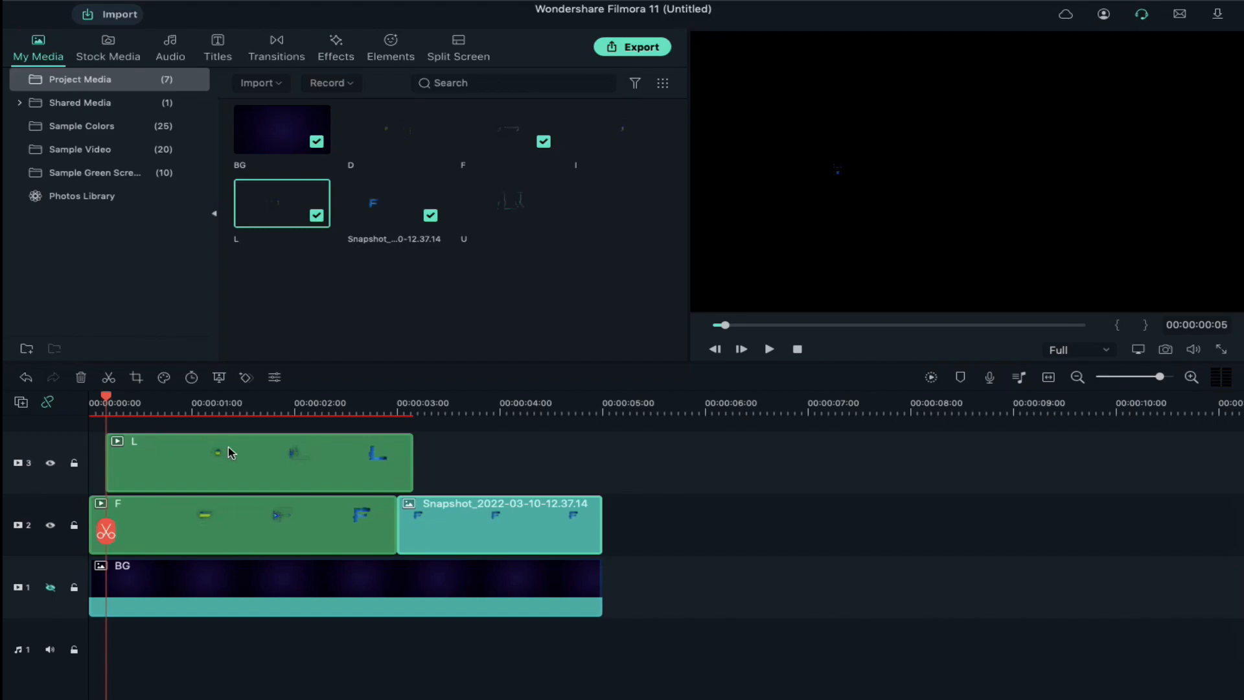
Scale the L clip to 50% and set its X position to -216 so it sits beside the F
{"action": "left_click", "coordinate": [289, 412]}
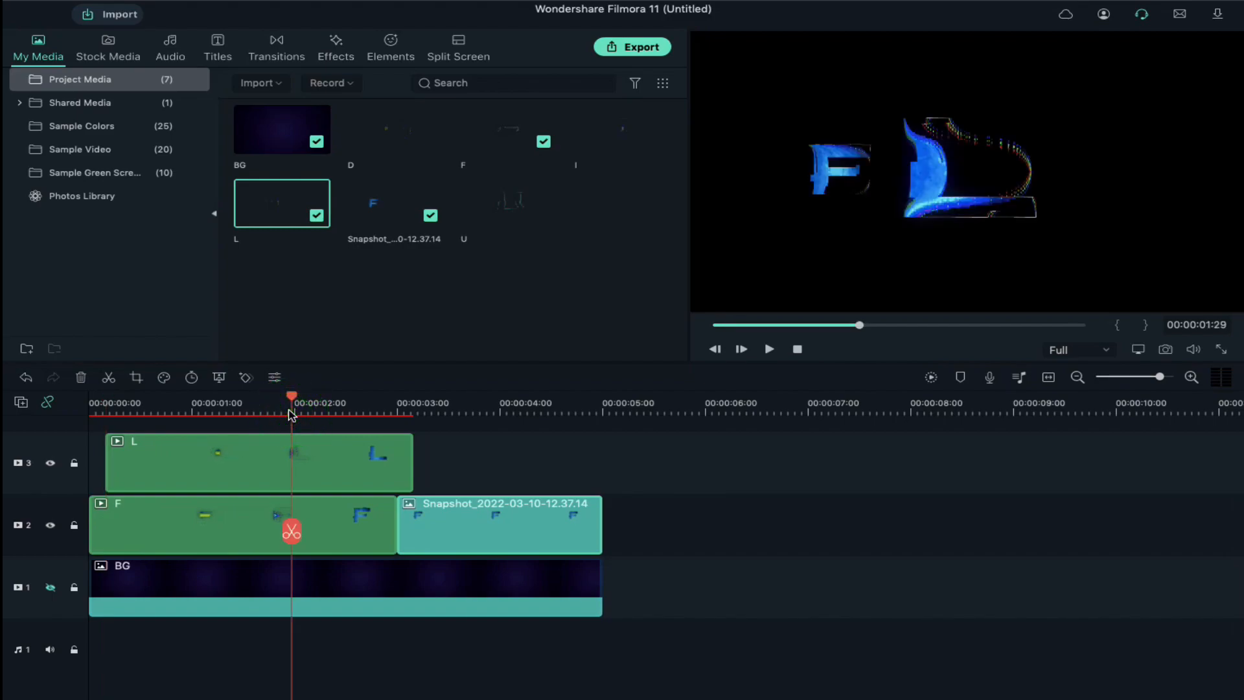
{"action": "double_click", "coordinate": [332, 463]}
{"action": "left_click", "coordinate": [571, 224]}
{"action": "type", "text": "50.0"}
{"action": "key", "text": "Return"}
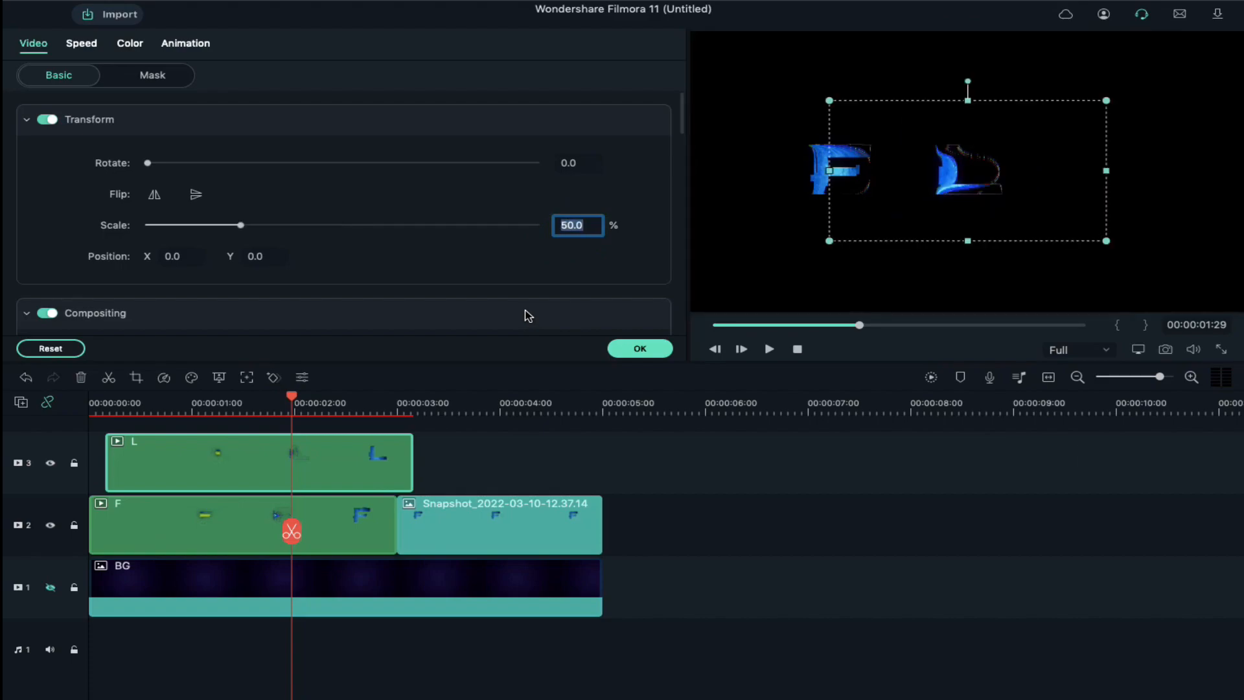
{"action": "left_click", "coordinate": [369, 410]}
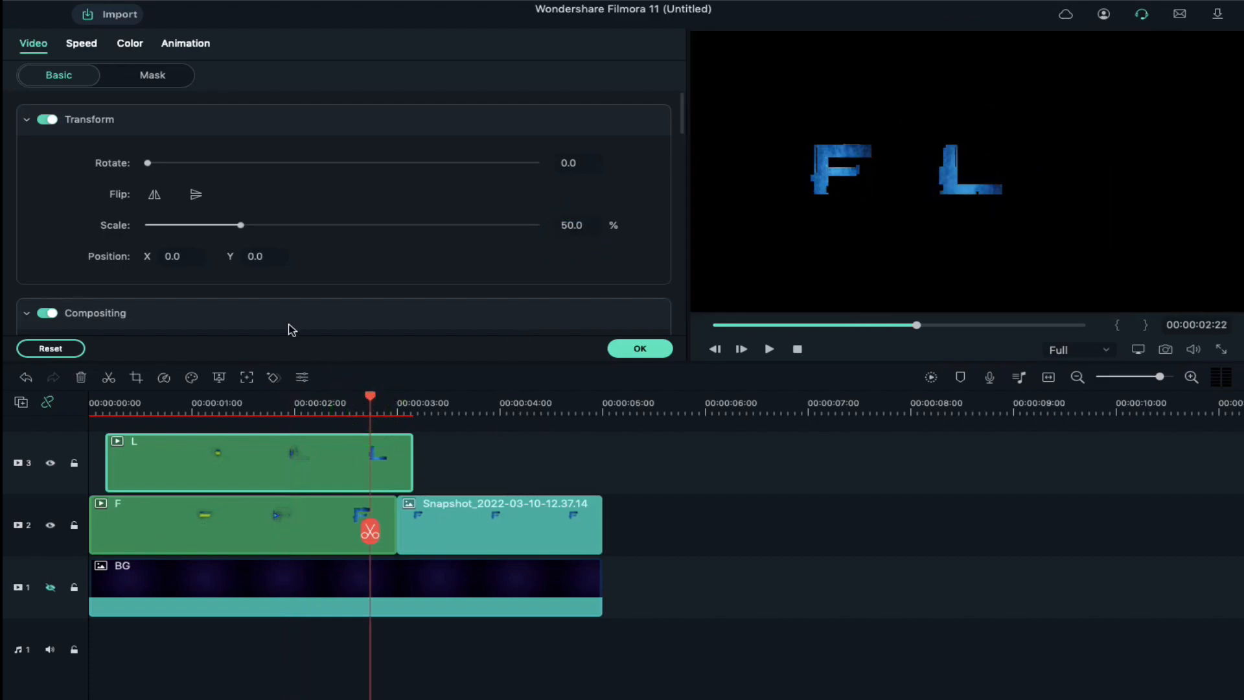
{"action": "left_click_drag", "start_coordinate": [163, 255], "coordinate": [4, 250]}
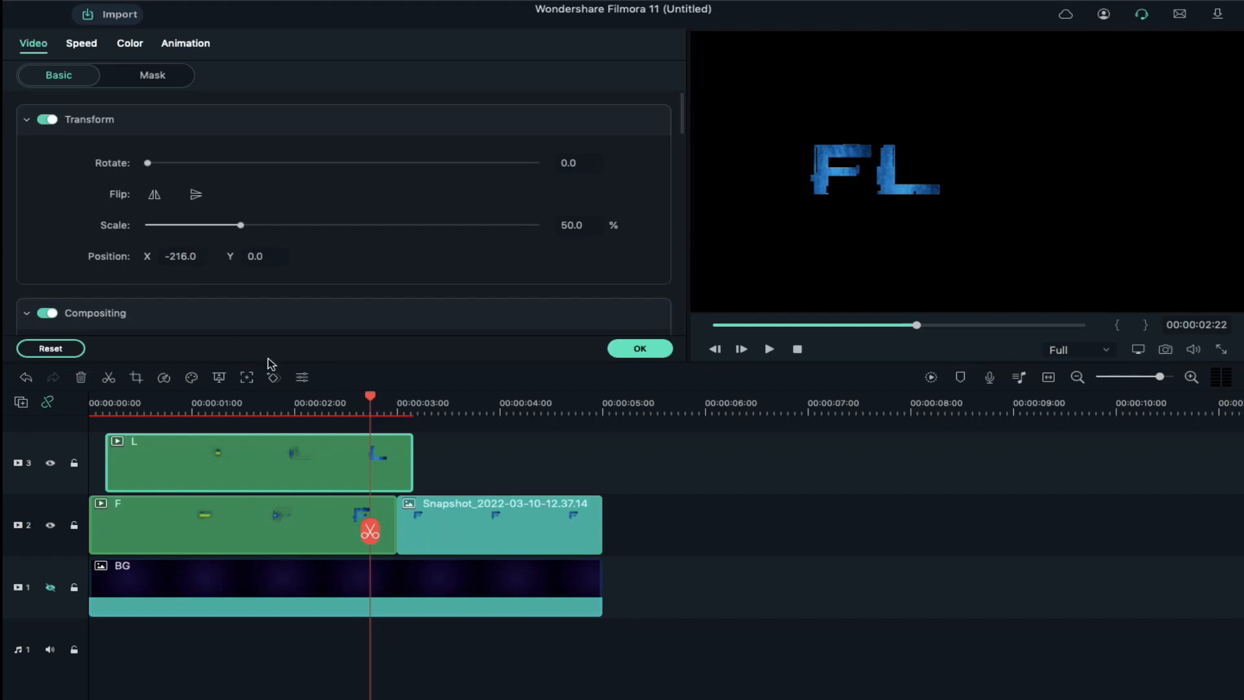
Hide the F clip's track and capture a snapshot of the L frame at 00:00:03:00
{"action": "left_click", "coordinate": [50, 525]}
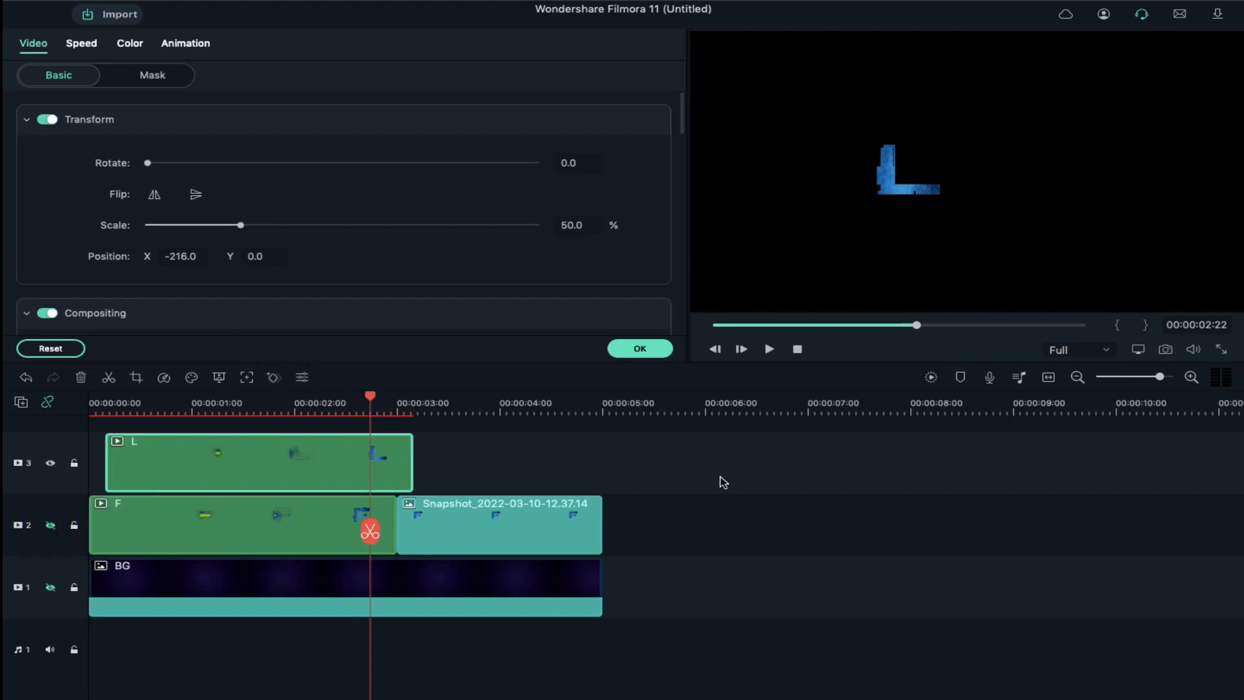
{"action": "left_click", "coordinate": [397, 409]}
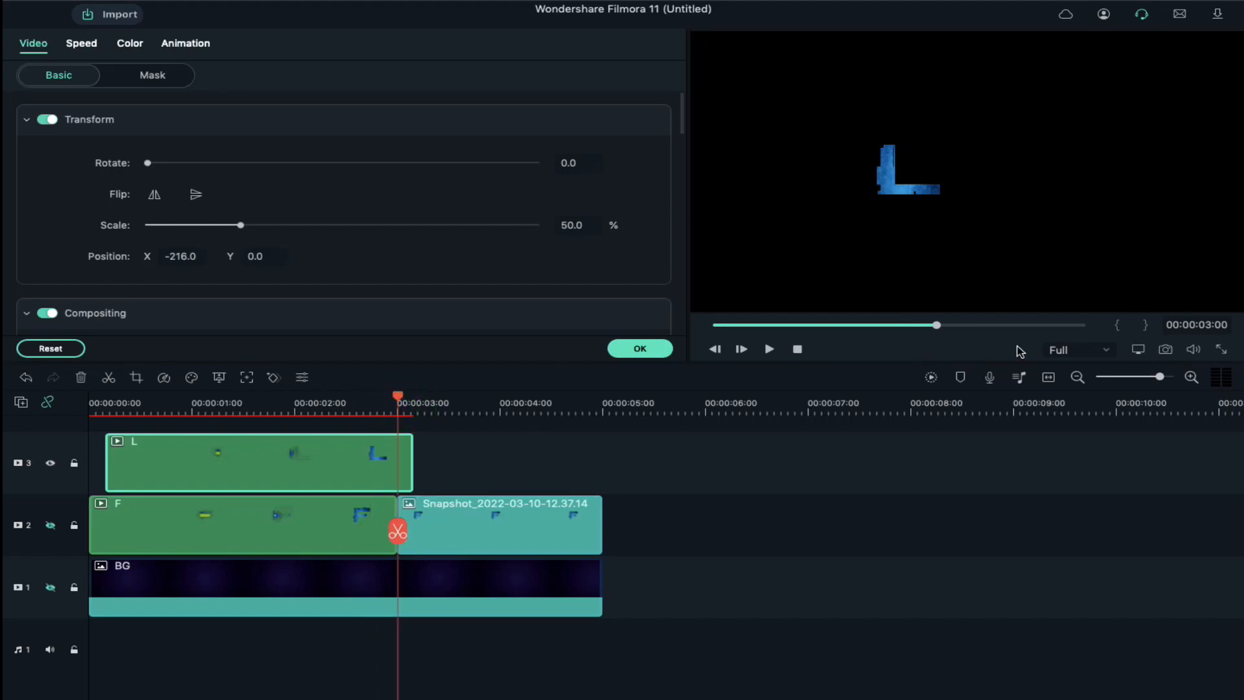
{"action": "left_click", "coordinate": [653, 350]}
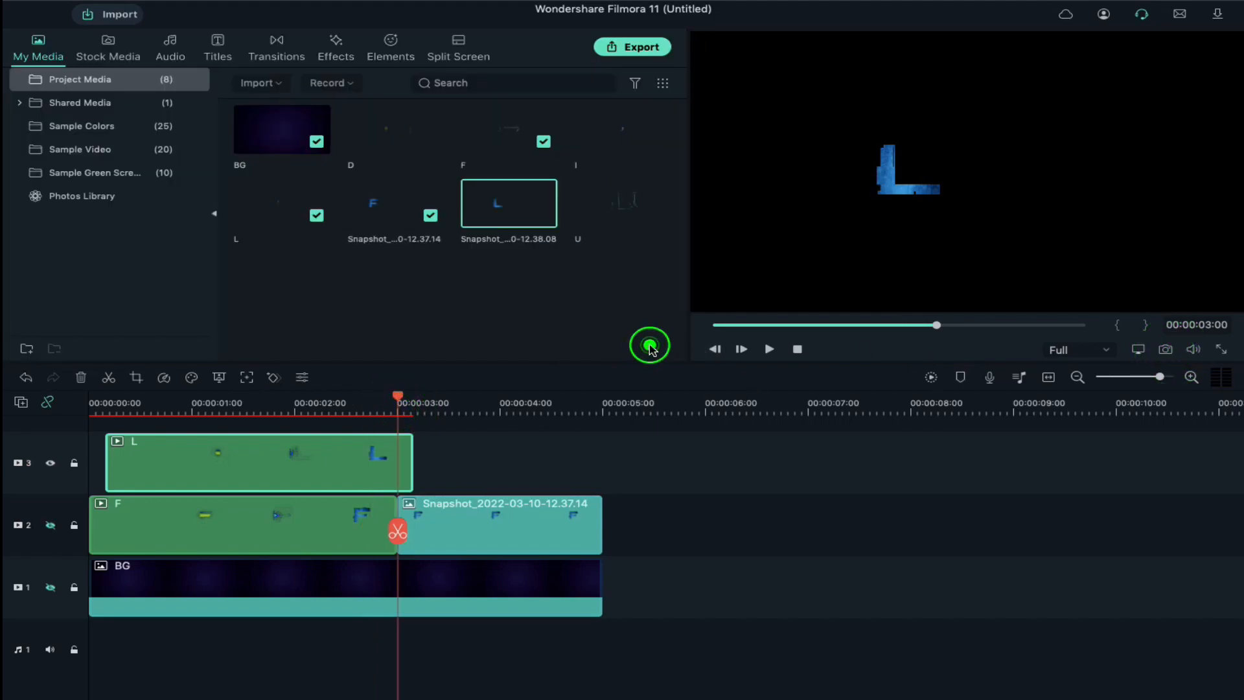
Place the L snapshot directly after the L clip and trim it to the BG clip's end
{"action": "left_click_drag", "start_coordinate": [516, 224], "coordinate": [421, 461]}
{"action": "left_click_drag", "start_coordinate": [924, 450], "coordinate": [603, 429]}
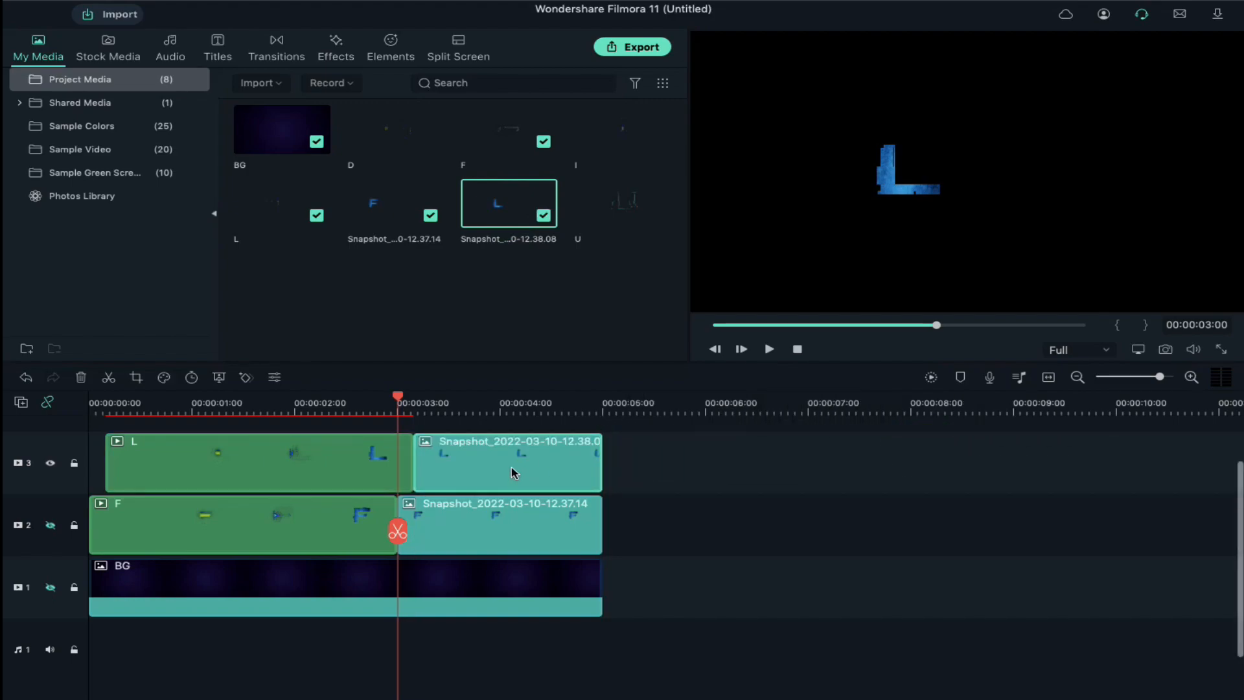
{"action": "scroll", "coordinate": [511, 472], "scroll_direction": "up", "scroll_amount": 2}
Place the U clip on a new track above the L clip, starting at 00:00:00:15
{"action": "left_click", "coordinate": [104, 415]}
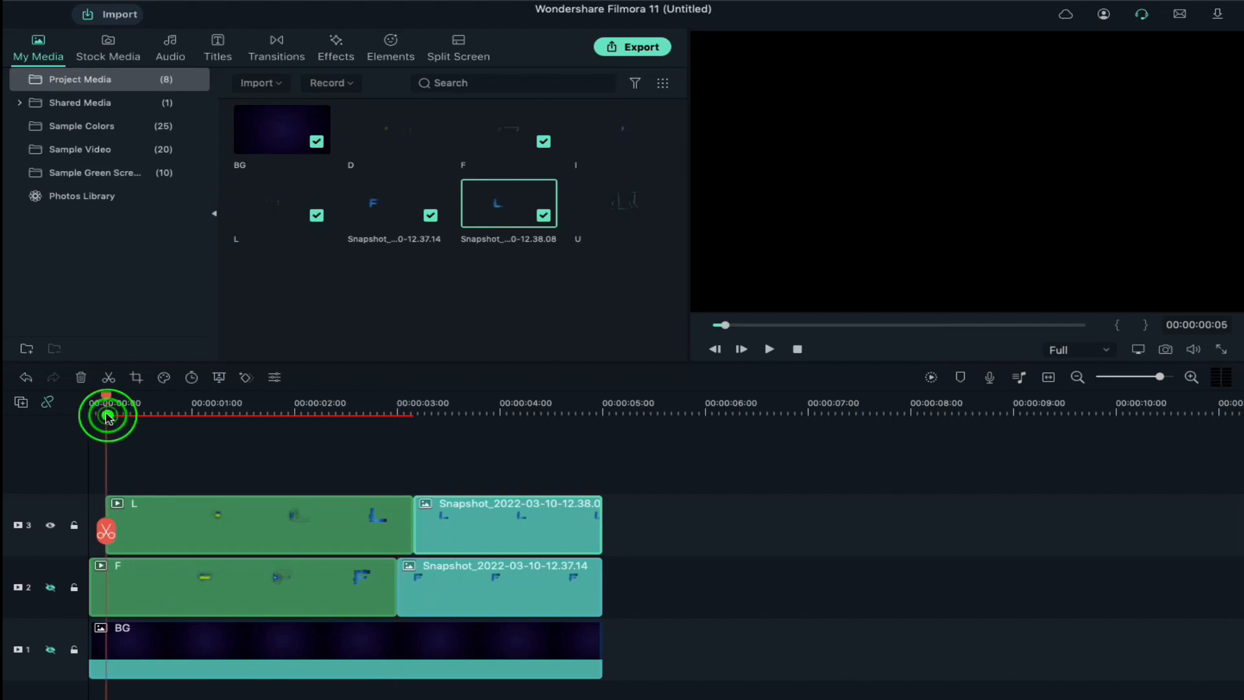
{"action": "key", "text": "space"}
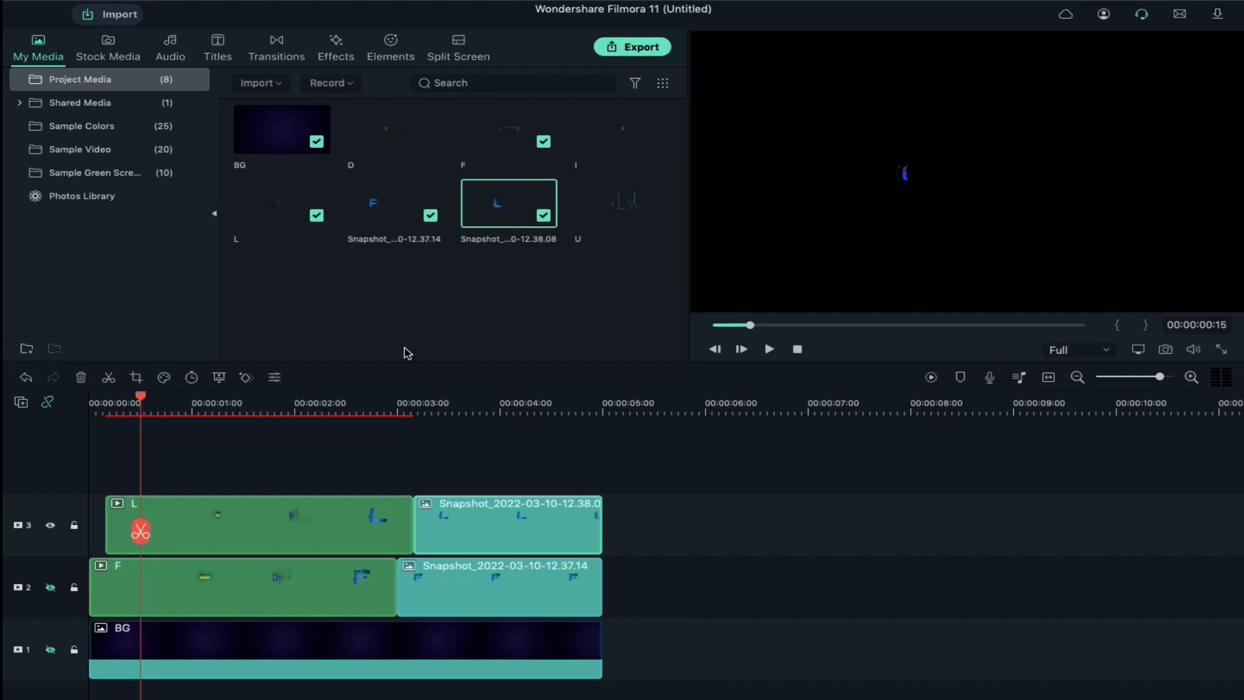
{"action": "left_click_drag", "start_coordinate": [621, 208], "coordinate": [146, 465]}
Scale the U clip to 50% and set its X position to 30 so it sits beside the L
{"action": "left_click", "coordinate": [241, 411]}
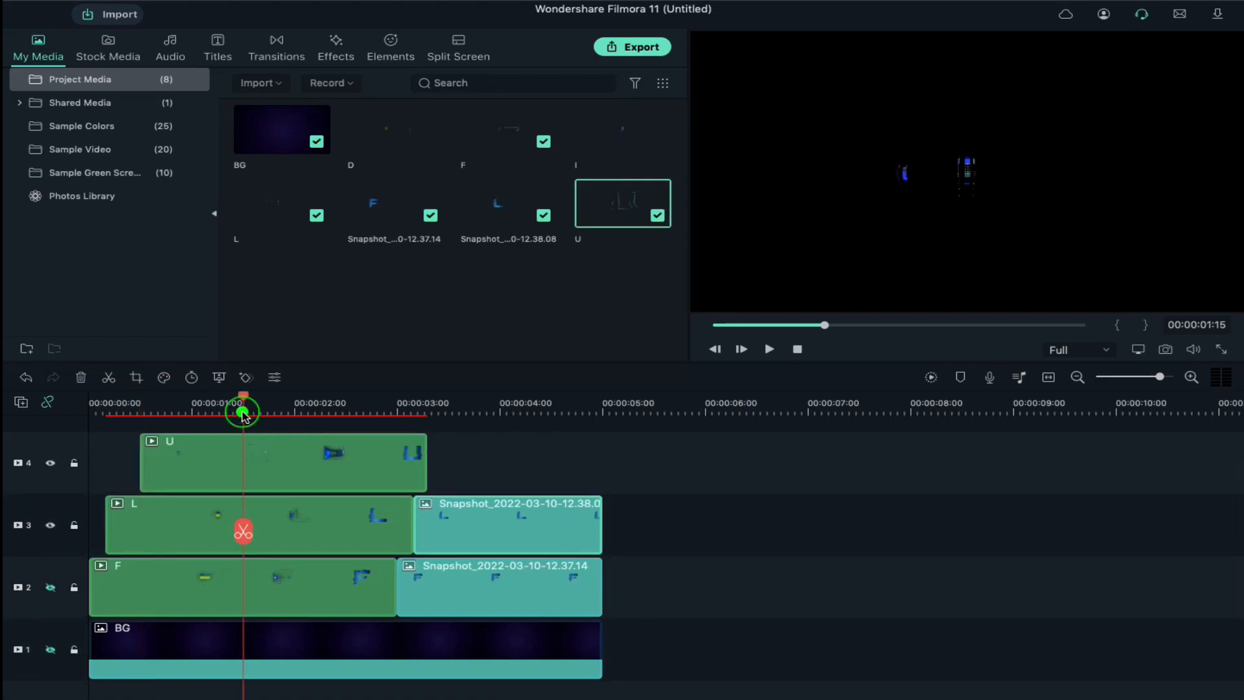
{"action": "left_click", "coordinate": [366, 410]}
{"action": "double_click", "coordinate": [402, 444]}
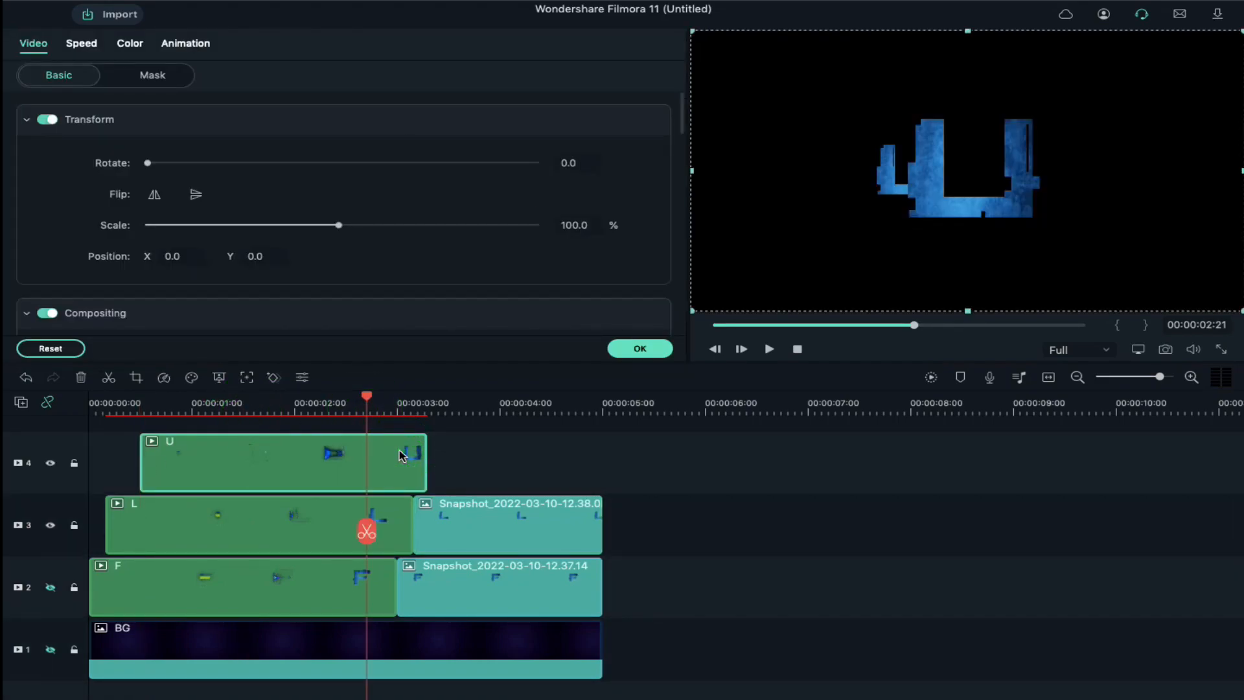
{"action": "left_click", "coordinate": [580, 225]}
{"action": "type", "text": "50"}
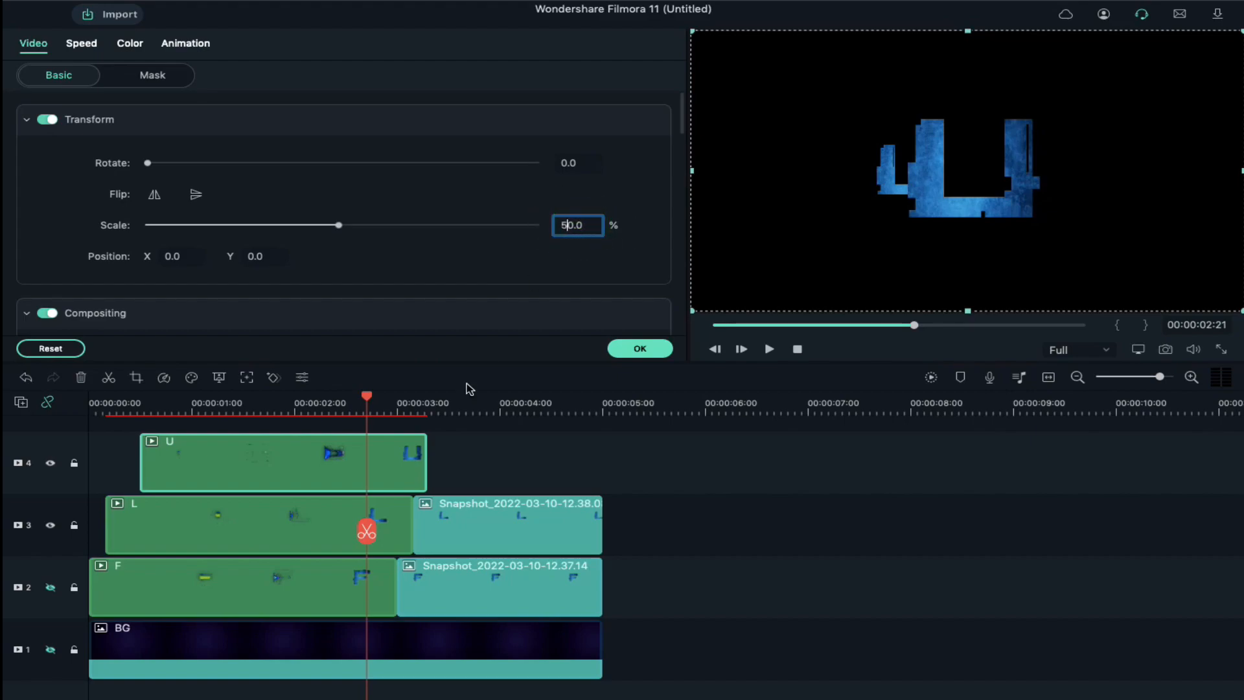
{"action": "key", "text": "Return"}
{"action": "left_click_drag", "start_coordinate": [160, 256], "coordinate": [195, 257]}
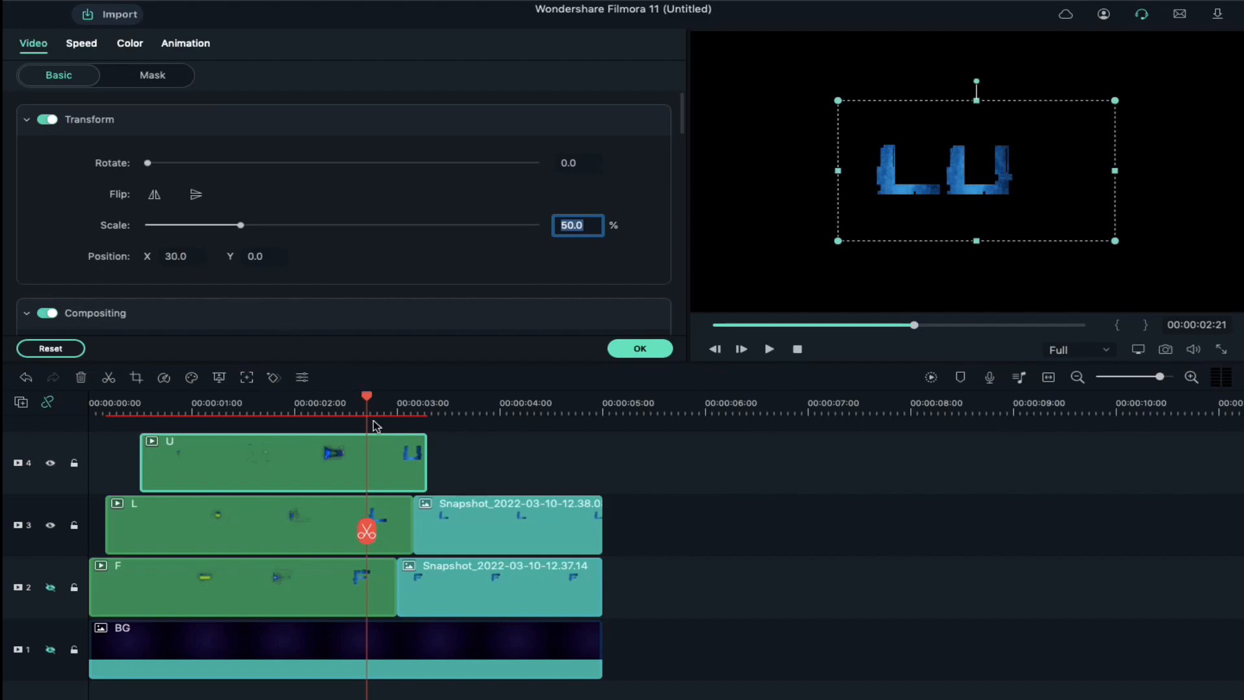
Hide the L clip's track and capture a snapshot of the U frame at 00:00:03:04
{"action": "left_click", "coordinate": [51, 525]}
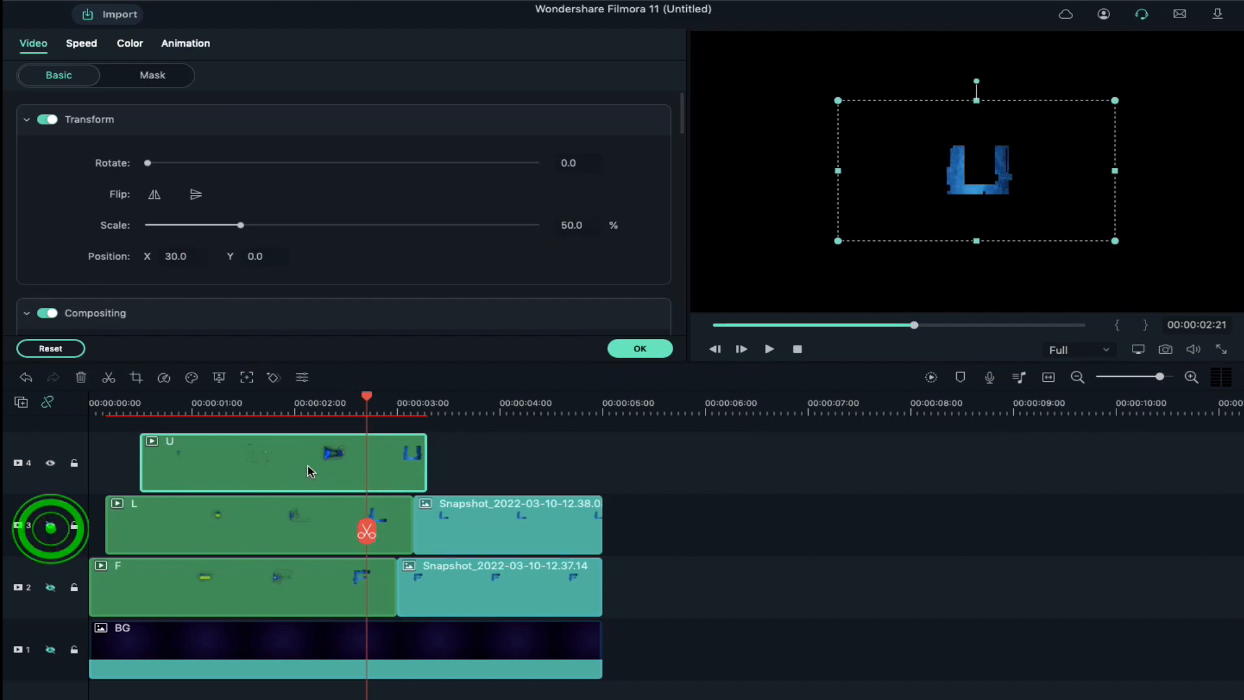
{"action": "left_click", "coordinate": [410, 406]}
{"action": "left_click", "coordinate": [1164, 349]}
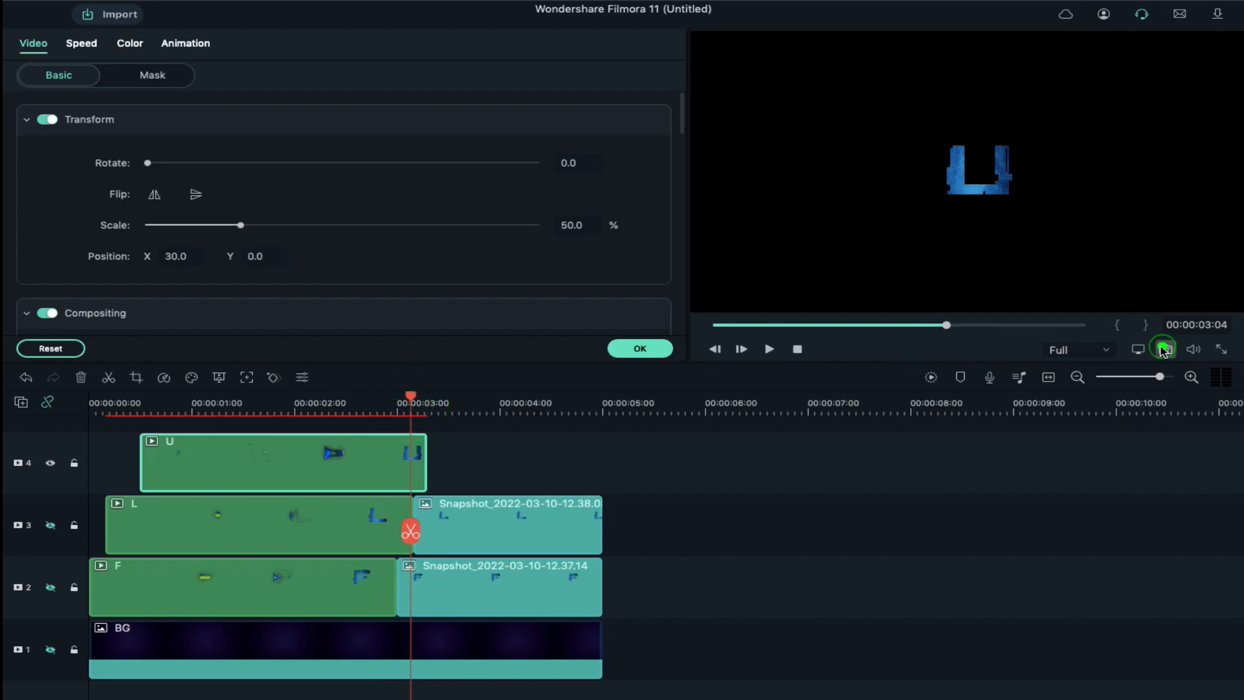
{"action": "left_click", "coordinate": [660, 348]}
Place the U snapshot directly after the U clip and trim it to the BG clip's end
{"action": "left_click_drag", "start_coordinate": [627, 220], "coordinate": [436, 464]}
{"action": "left_click_drag", "start_coordinate": [939, 453], "coordinate": [602, 453]}
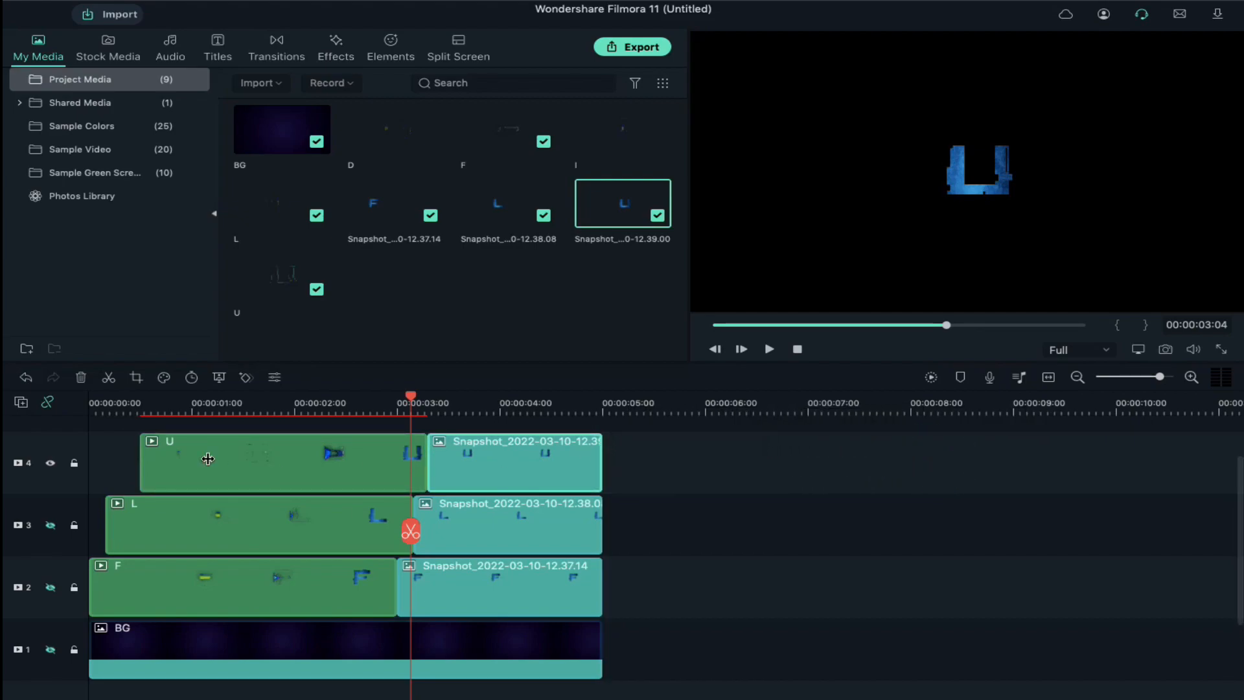
Place the I clip on a new track above the U clip, starting at 00:00:00:20
{"action": "left_click", "coordinate": [143, 412]}
{"action": "key", "text": "Right"}
{"action": "key", "text": "Right"}
{"action": "key", "text": "Right"}
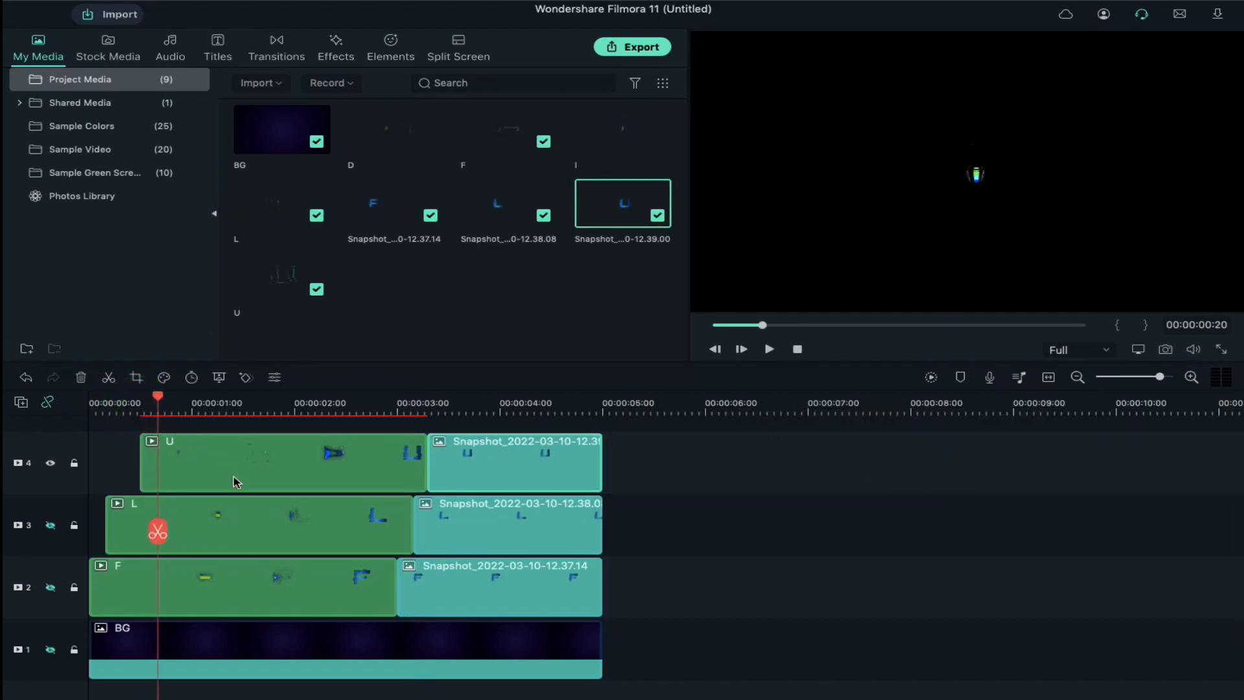
{"action": "scroll", "coordinate": [234, 476], "scroll_direction": "up", "scroll_amount": 1}
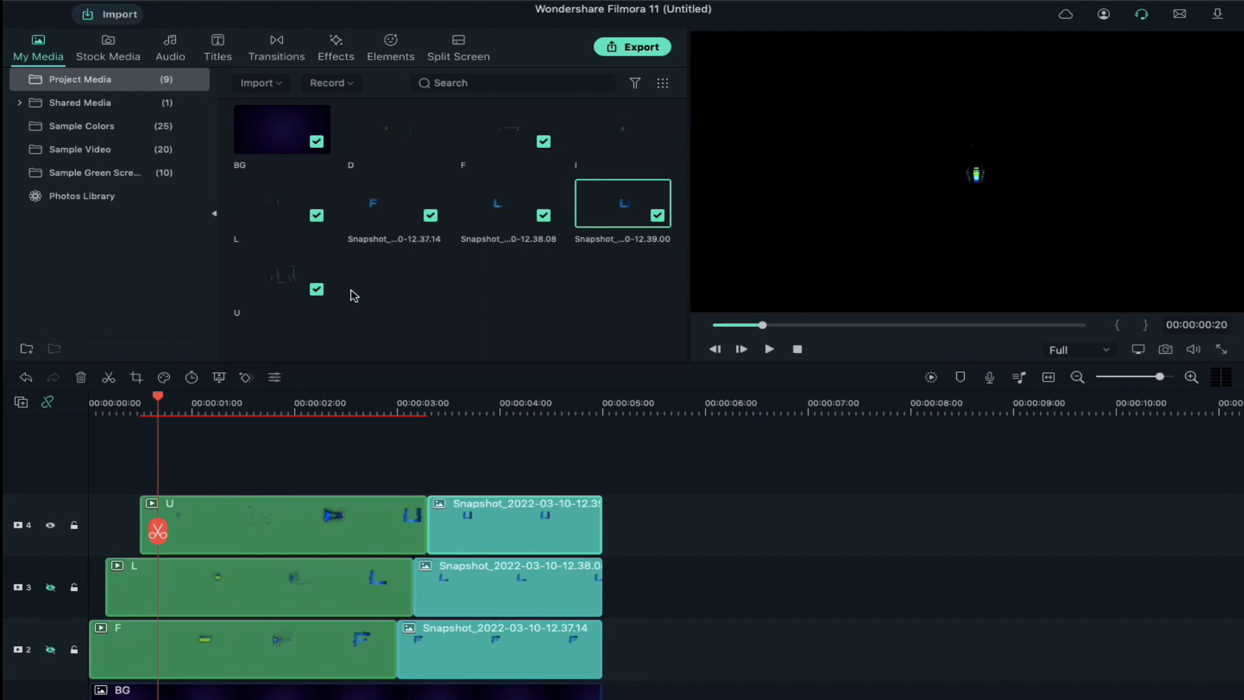
{"action": "left_click_drag", "start_coordinate": [622, 133], "coordinate": [166, 441]}
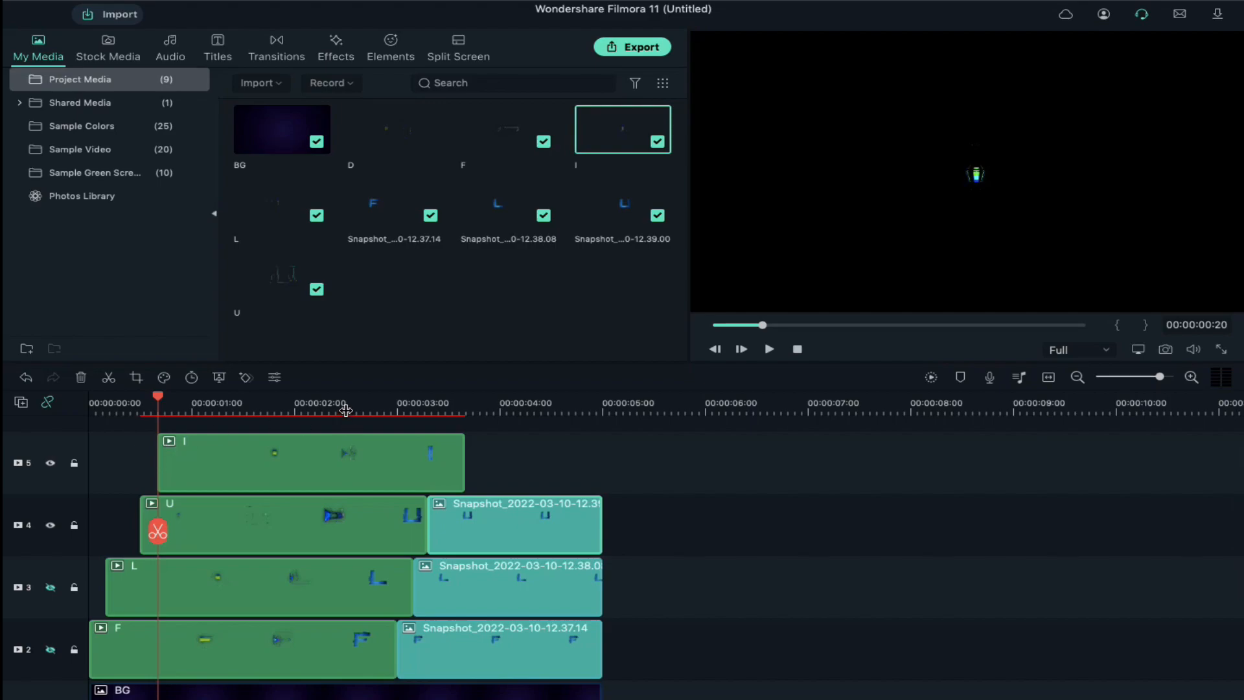
Scale the I clip to 50% and set its X position to 202 so it sits beside the U
{"action": "left_click", "coordinate": [385, 408]}
{"action": "double_click", "coordinate": [423, 451]}
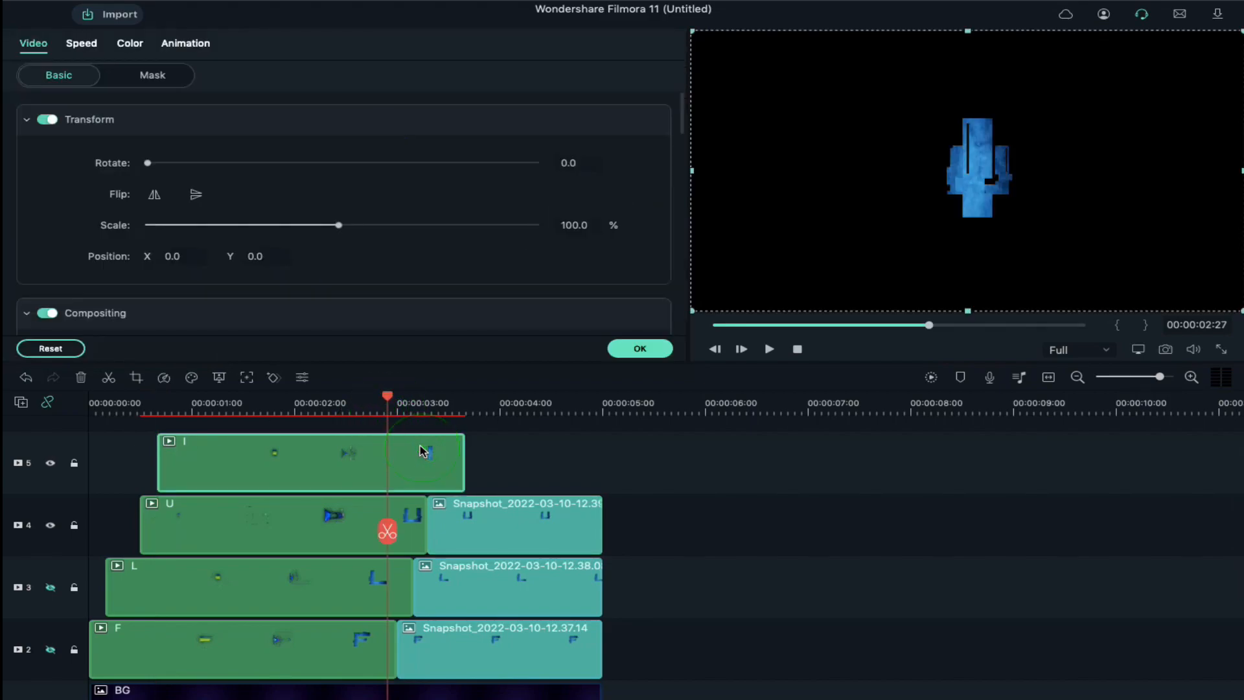
{"action": "double_click", "coordinate": [568, 223]}
{"action": "type", "text": "50"}
{"action": "key", "text": "Return"}
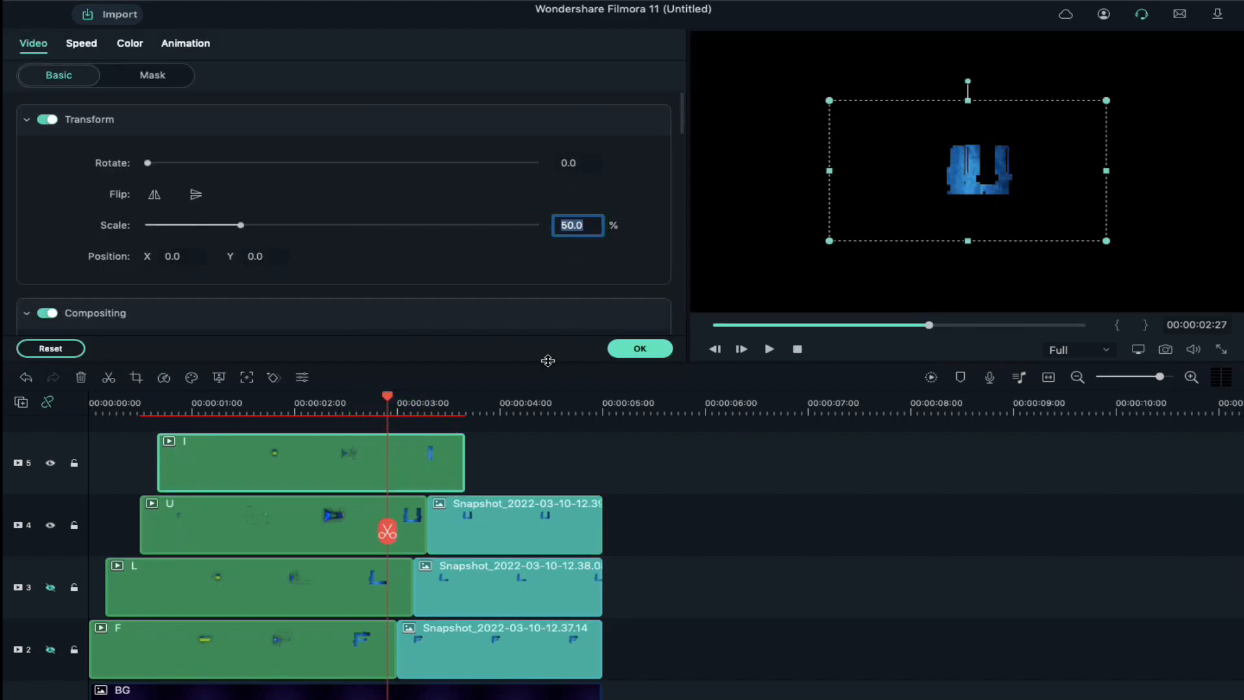
{"action": "left_click_drag", "start_coordinate": [160, 256], "coordinate": [343, 262]}
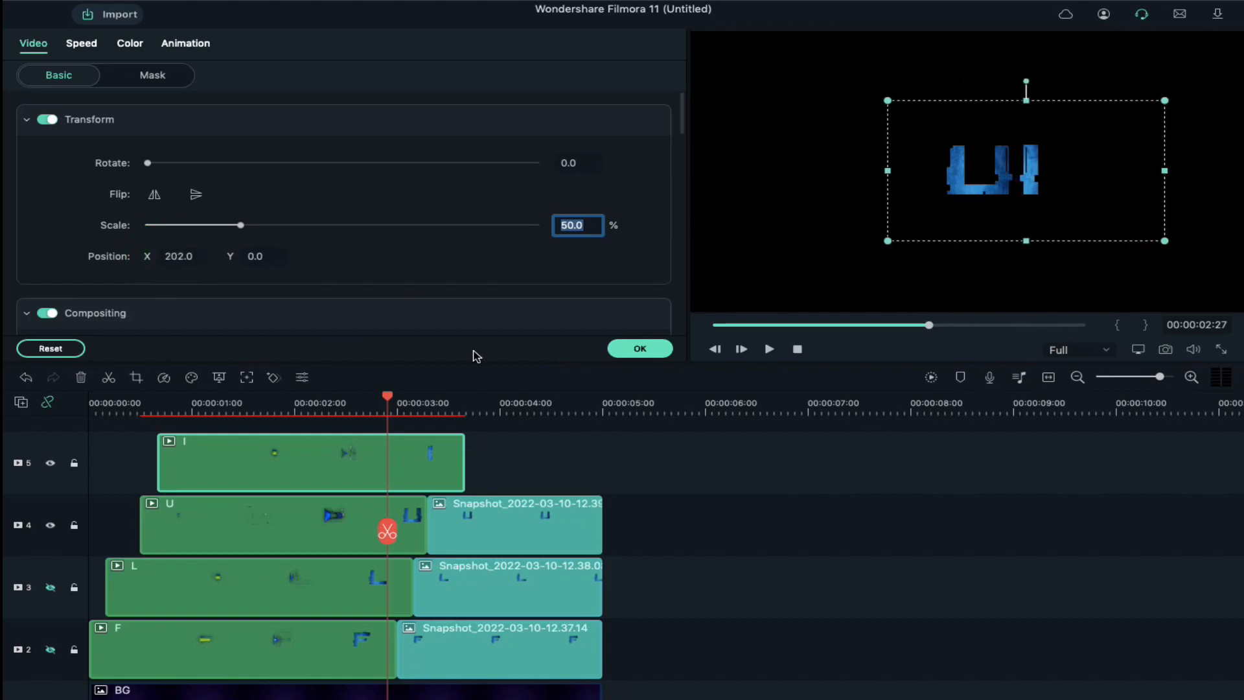
Hide the U clip's track and capture a snapshot of the I frame at 00:00:03:13
{"action": "left_click", "coordinate": [51, 525]}
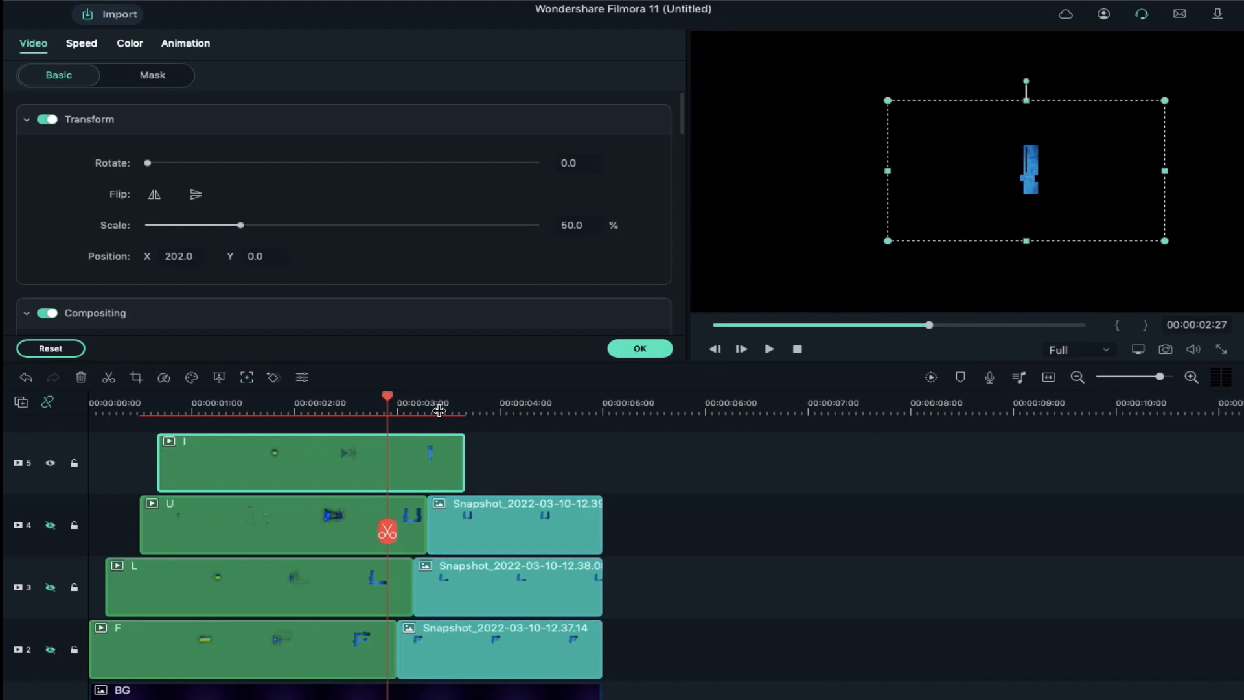
{"action": "left_click", "coordinate": [441, 408]}
{"action": "left_click", "coordinate": [1164, 350]}
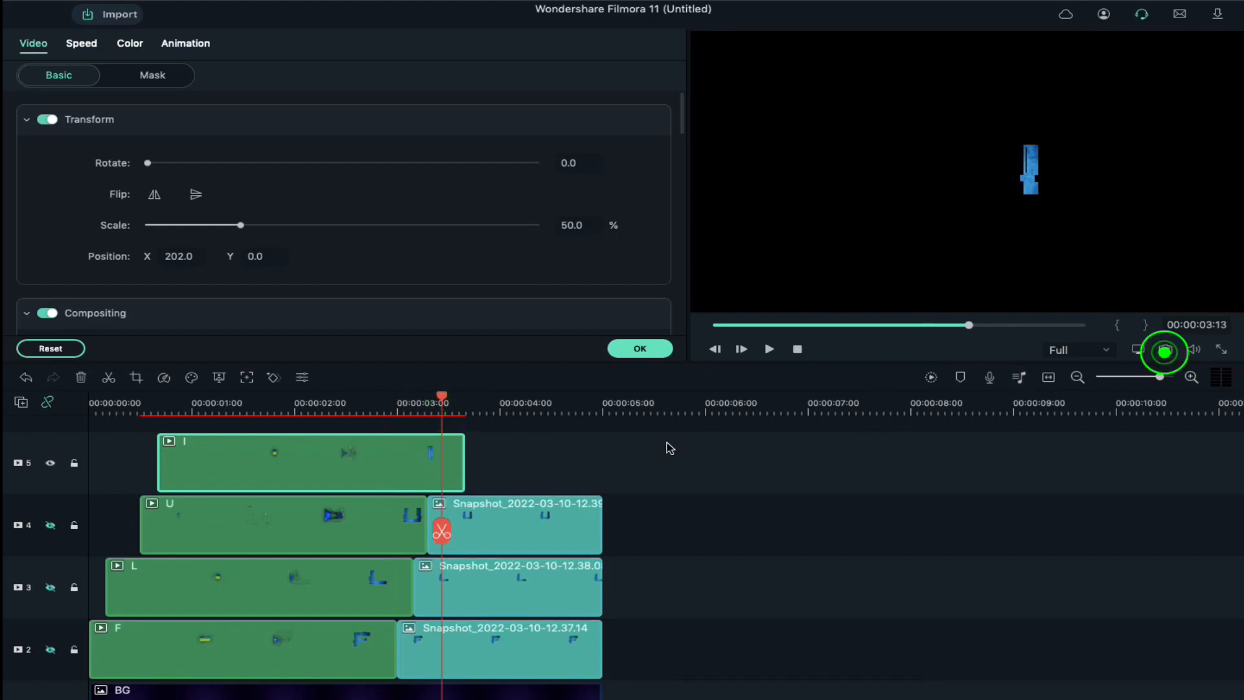
{"action": "left_click", "coordinate": [637, 349]}
Place the I snapshot directly after the I clip and trim it to the BG clip's end
{"action": "left_click_drag", "start_coordinate": [282, 268], "coordinate": [480, 463]}
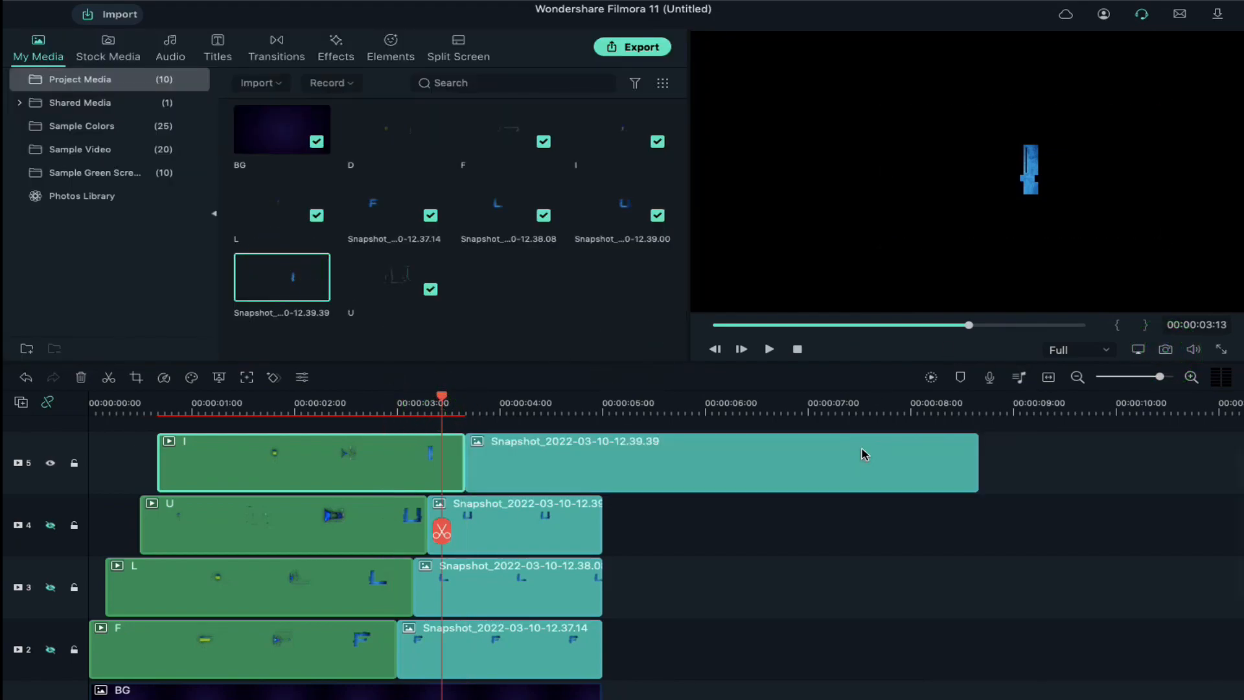
{"action": "left_click_drag", "start_coordinate": [977, 453], "coordinate": [971, 452]}
{"action": "left_click_drag", "start_coordinate": [736, 424], "coordinate": [602, 453]}
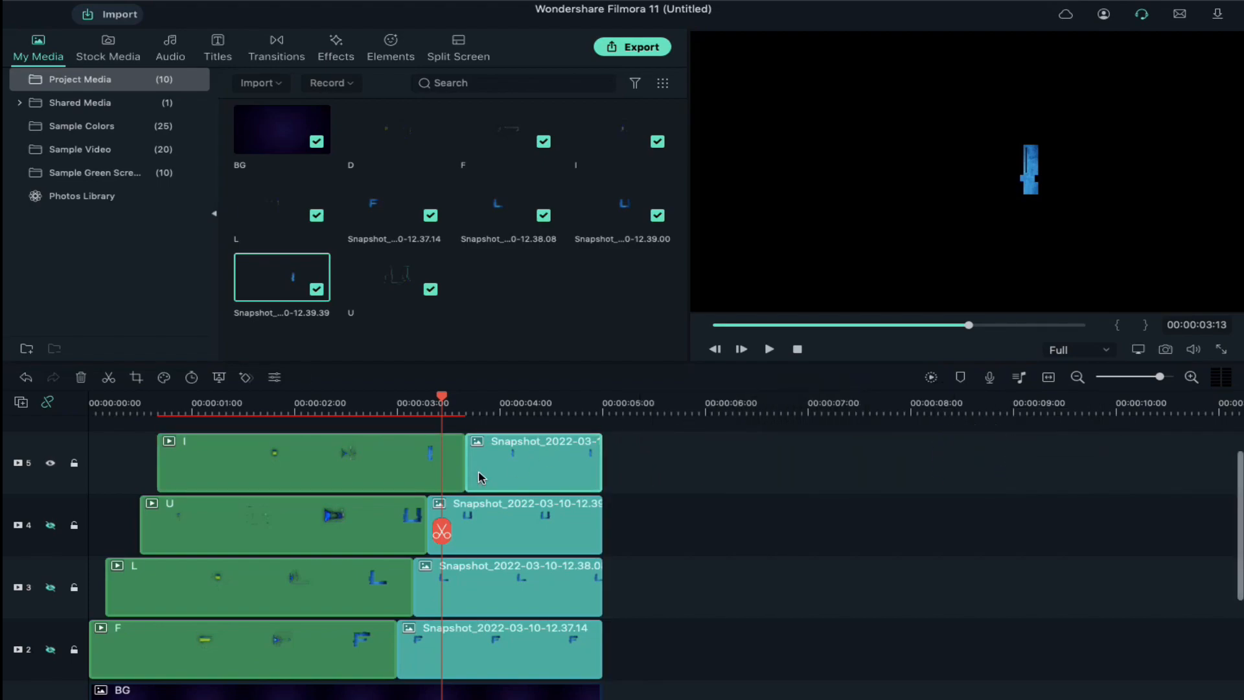
{"action": "scroll", "coordinate": [482, 478], "scroll_direction": "up", "scroll_amount": 1}
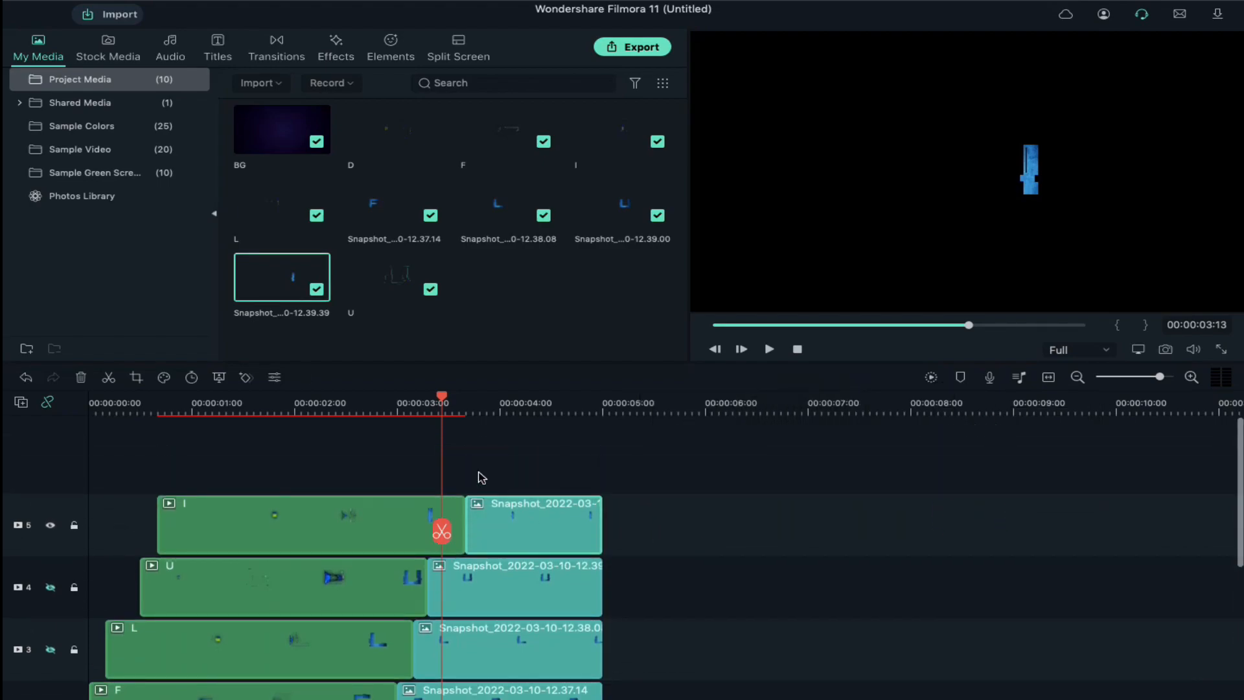
Place the D clip on a new track above the I clip, starting at 00:00:00:25
{"action": "left_click", "coordinate": [157, 412]}
{"action": "key", "text": "Right"}
{"action": "key", "text": "Right"}
{"action": "key", "text": "Right"}
{"action": "key", "text": "Right"}
{"action": "key", "text": "Right"}
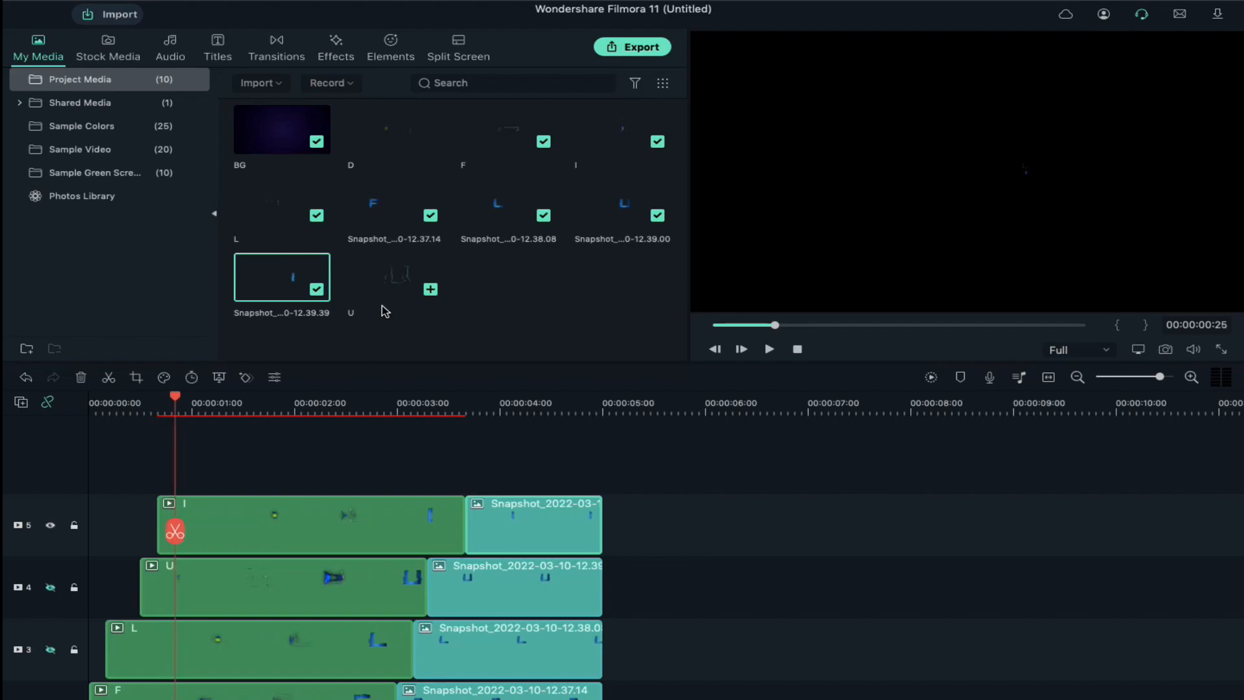
{"action": "left_click_drag", "start_coordinate": [402, 139], "coordinate": [184, 481]}
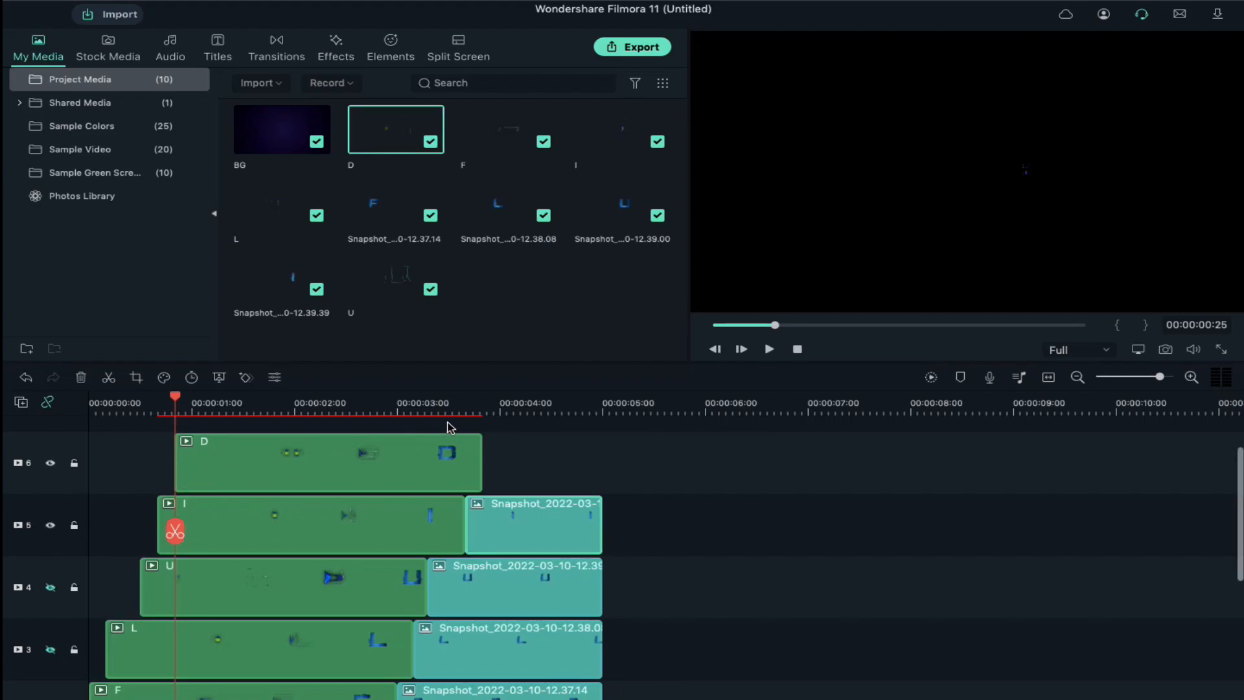
Scale the D clip to 50% and set its X position to 366 so it sits beside the I
{"action": "left_click", "coordinate": [438, 405]}
{"action": "double_click", "coordinate": [445, 453]}
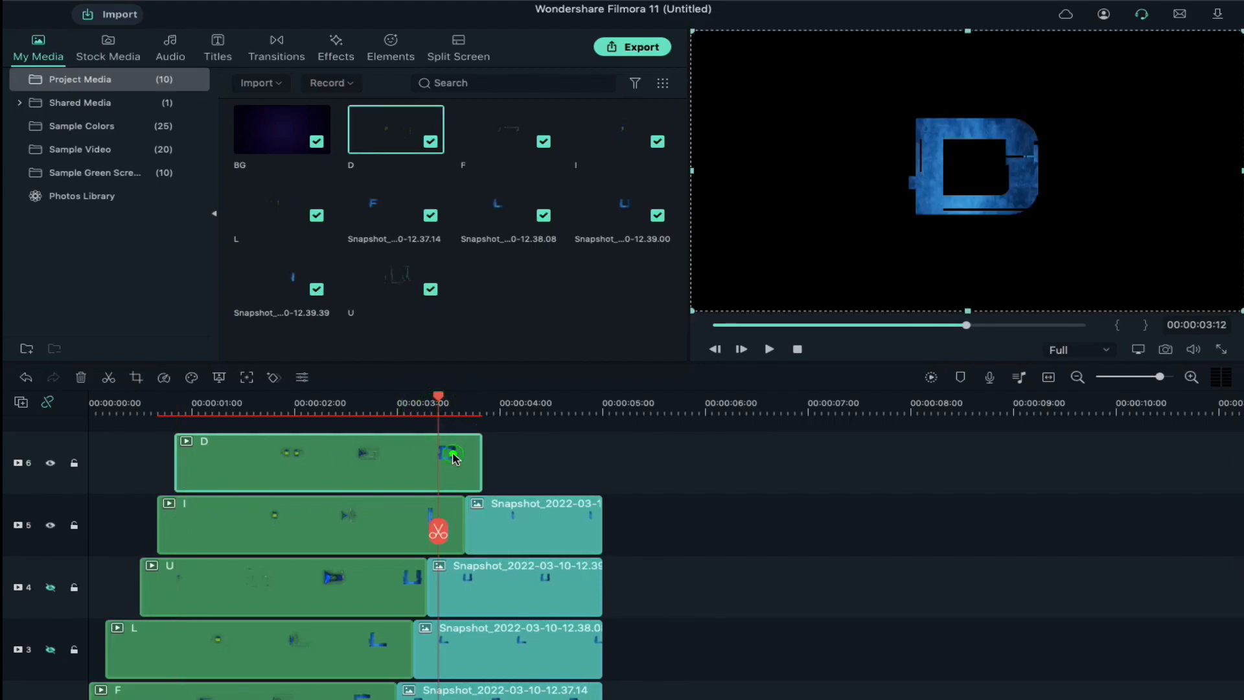
{"action": "left_click", "coordinate": [570, 225]}
{"action": "type", "text": "50"}
{"action": "key", "text": "Return"}
{"action": "left_click_drag", "start_coordinate": [160, 257], "coordinate": [486, 269]}
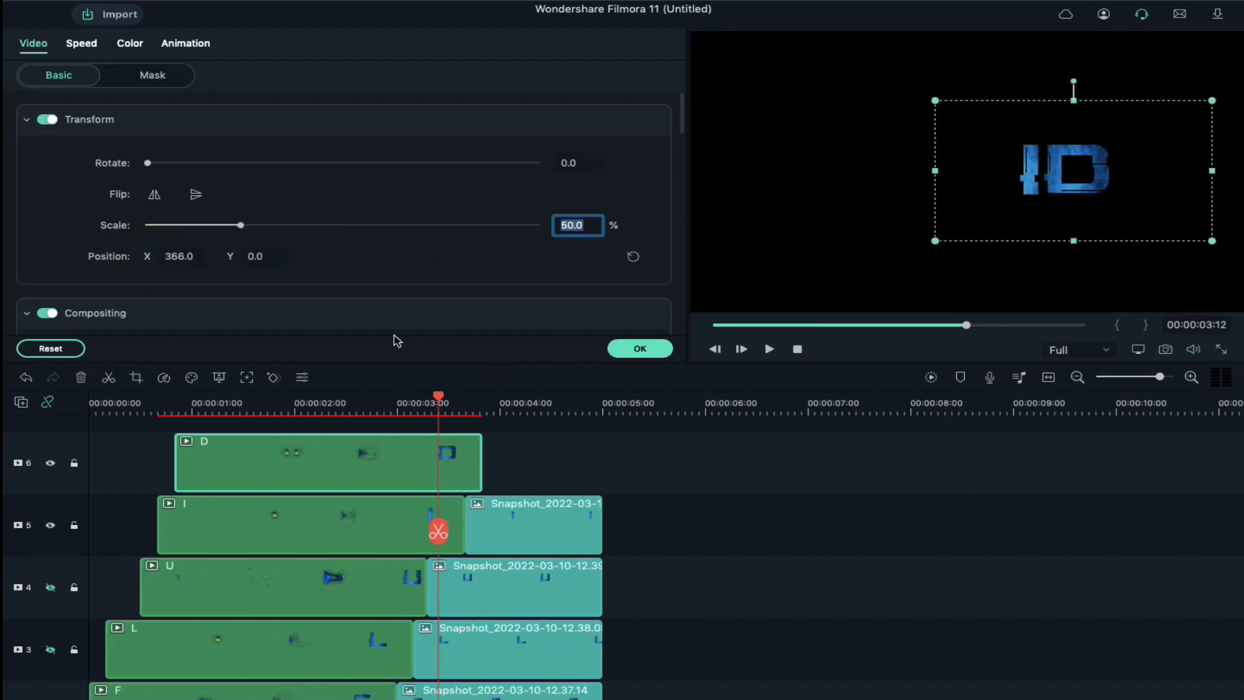
With the I track hidden, snapshot the D frame at 00:00:03:12 and place it after the D clip, trimmed to the BG clip's end
{"action": "left_click", "coordinate": [51, 525]}
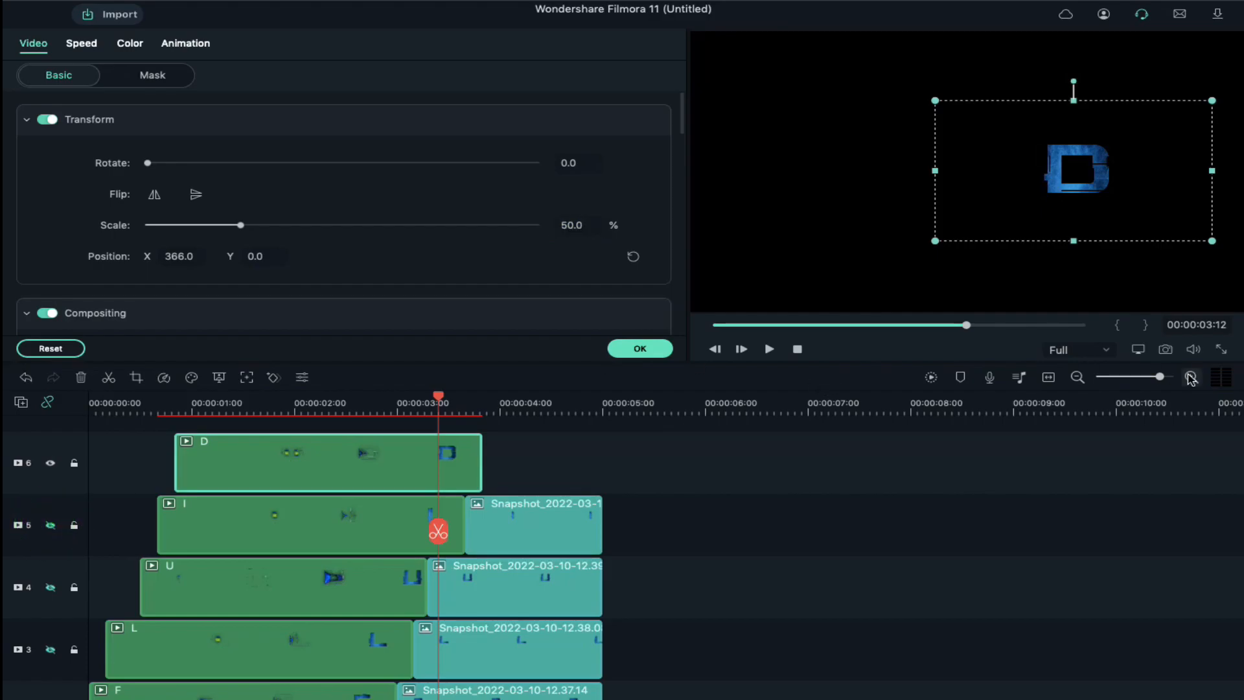
{"action": "left_click", "coordinate": [640, 348]}
{"action": "left_click_drag", "start_coordinate": [411, 278], "coordinate": [491, 461]}
{"action": "mouse_move", "coordinate": [590, 427]}
{"action": "left_mouse_down"}
{"action": "mouse_move", "coordinate": [1000, 466]}
{"action": "mouse_move", "coordinate": [680, 457]}
{"action": "mouse_move", "coordinate": [600, 442]}
{"action": "left_mouse_up"}
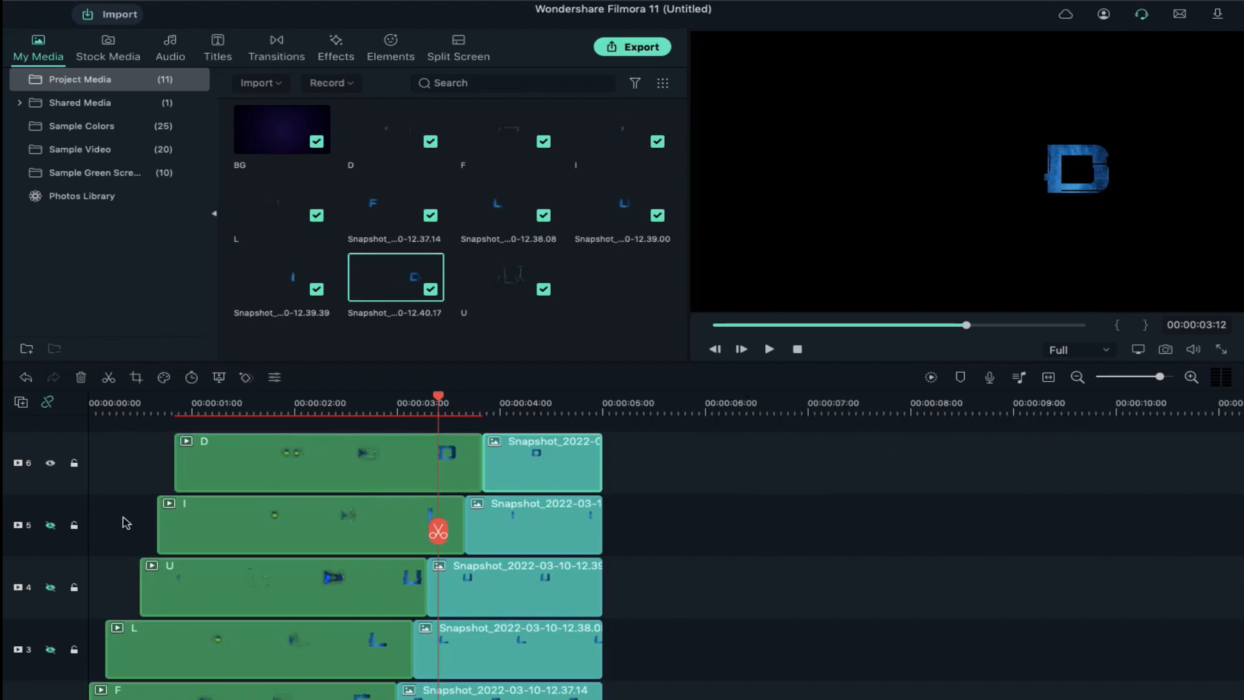
Make the hidden I, U, L, F and BG tracks visible again
{"action": "left_click", "coordinate": [50, 525]}
{"action": "left_click", "coordinate": [51, 587]}
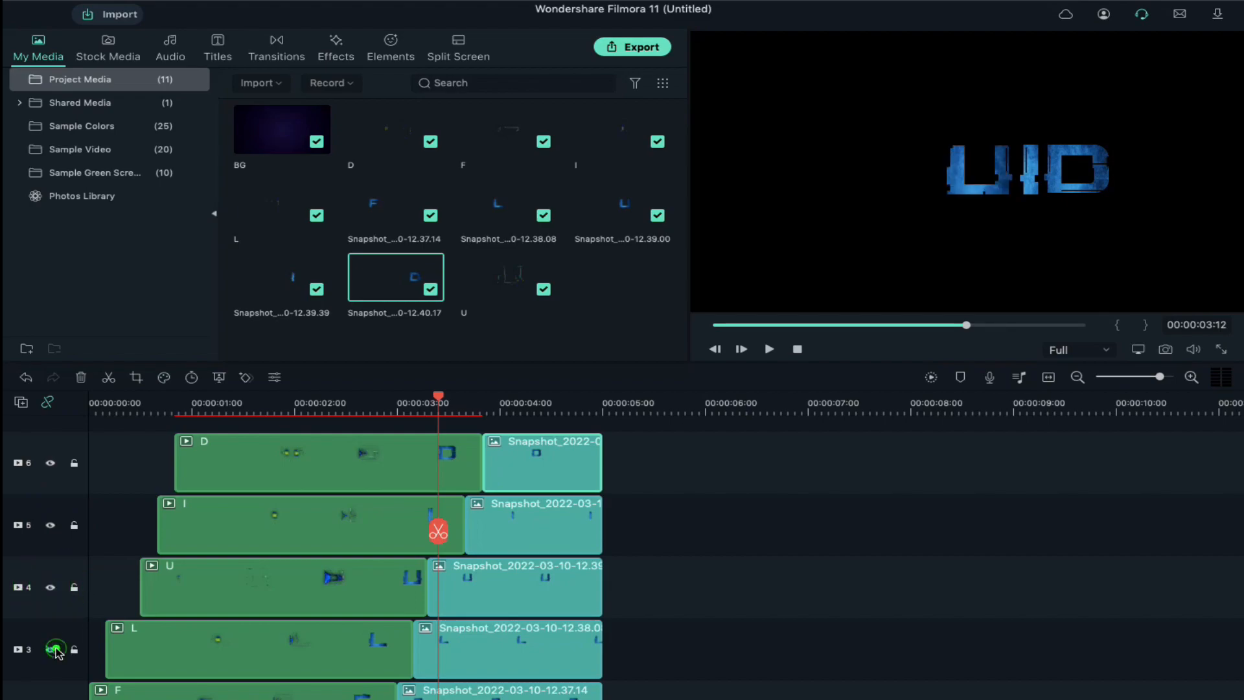
{"action": "left_click", "coordinate": [50, 649]}
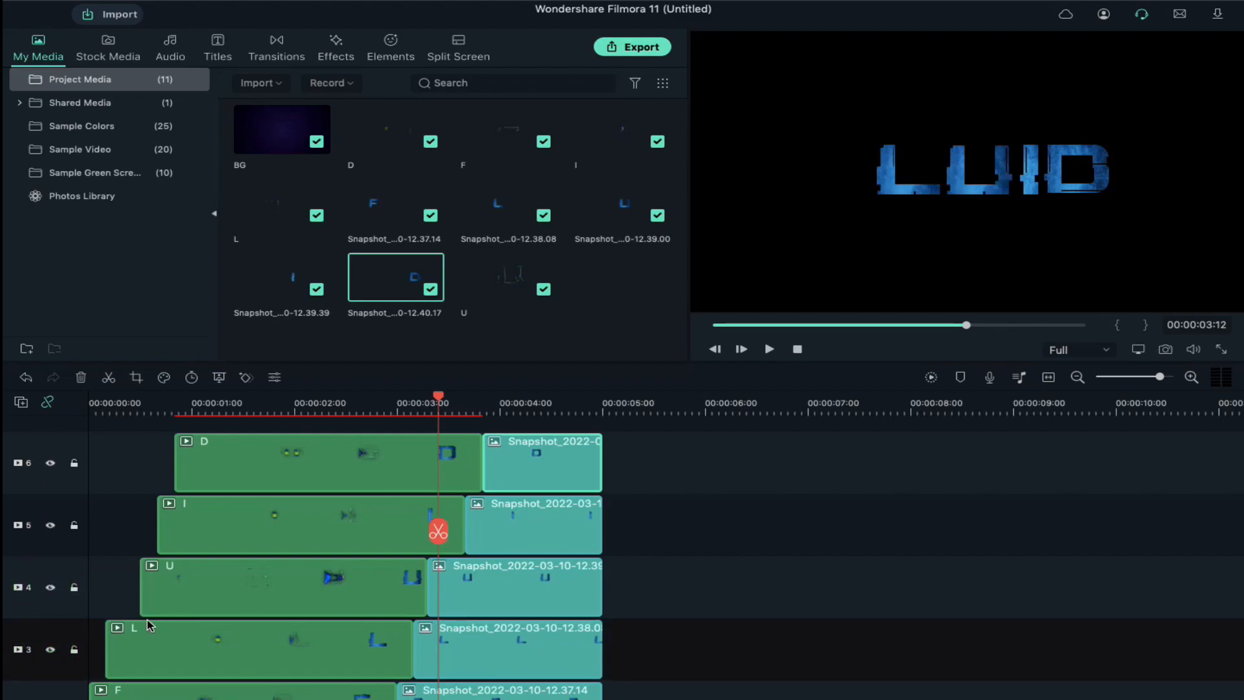
{"action": "scroll", "coordinate": [149, 625], "scroll_direction": "down", "scroll_amount": 3}
{"action": "left_click", "coordinate": [51, 542]}
{"action": "left_click", "coordinate": [49, 603]}
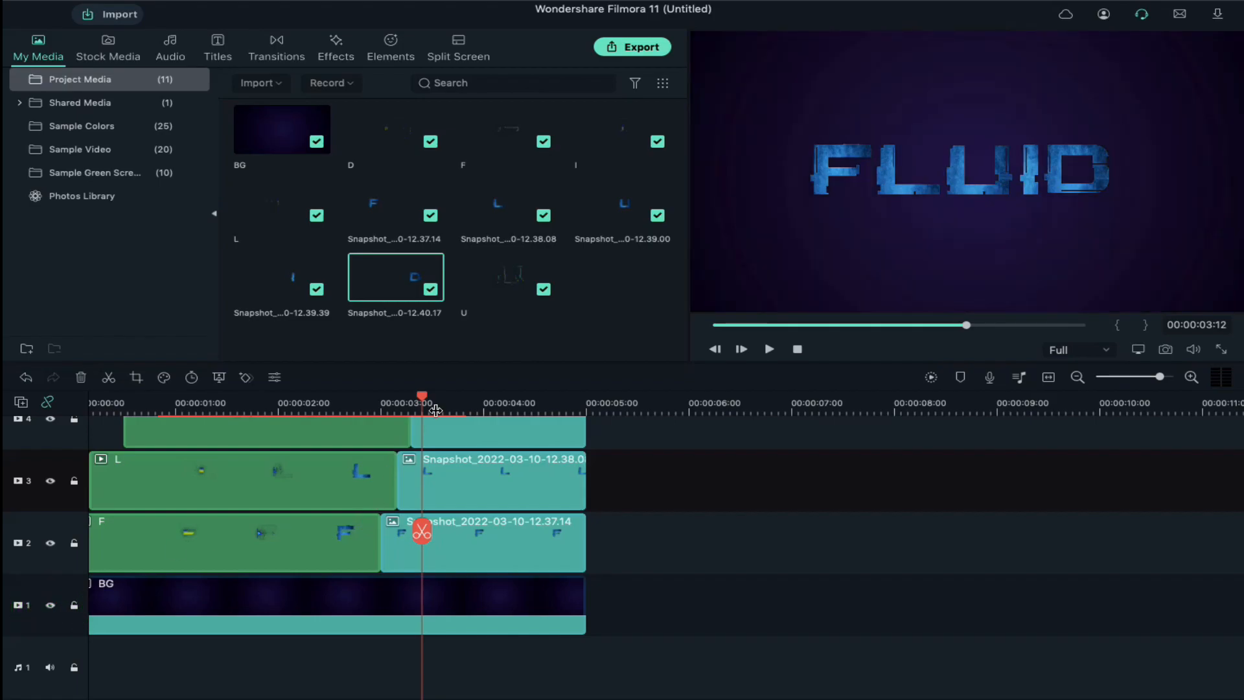
Add a Dissolve transition between each letter clip and its snapshot on the F, L, U, I and D tracks
{"action": "left_click", "coordinate": [279, 50]}
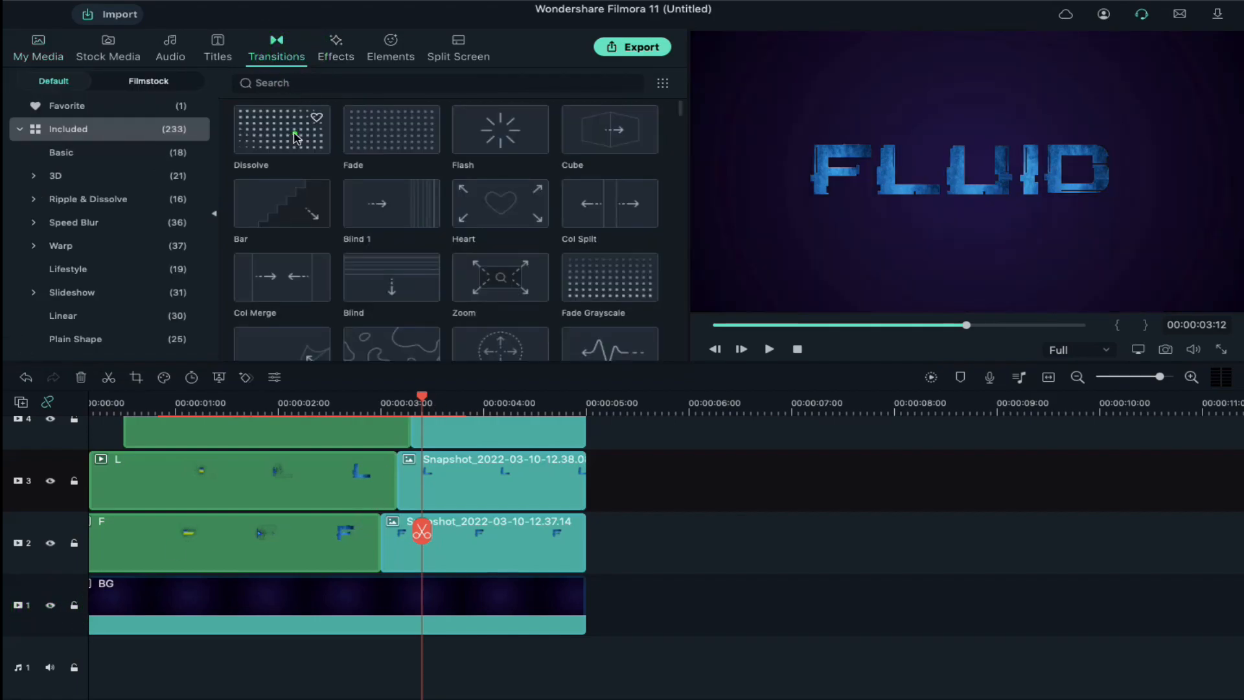
{"action": "left_click_drag", "start_coordinate": [295, 137], "coordinate": [278, 536]}
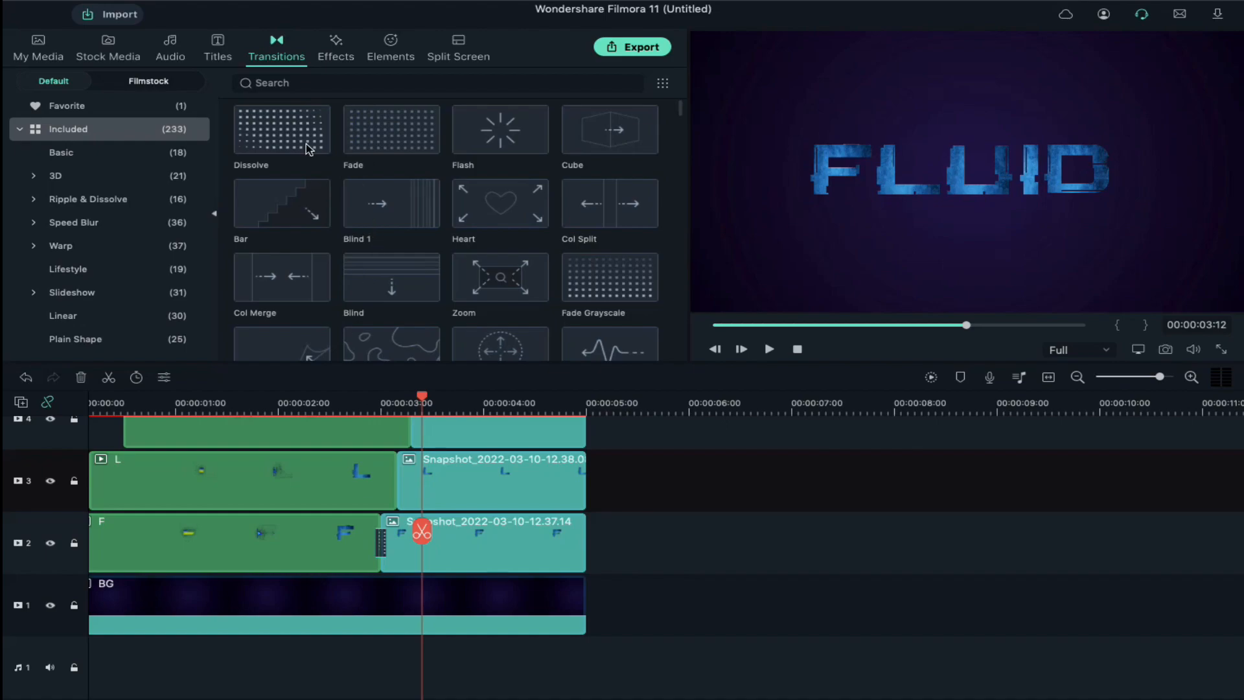
{"action": "mouse_move", "coordinate": [294, 144]}
{"action": "left_mouse_down"}
{"action": "mouse_move", "coordinate": [397, 443]}
{"action": "mouse_move", "coordinate": [391, 494]}
{"action": "mouse_move", "coordinate": [300, 495]}
{"action": "mouse_move", "coordinate": [292, 472]}
{"action": "left_mouse_up"}
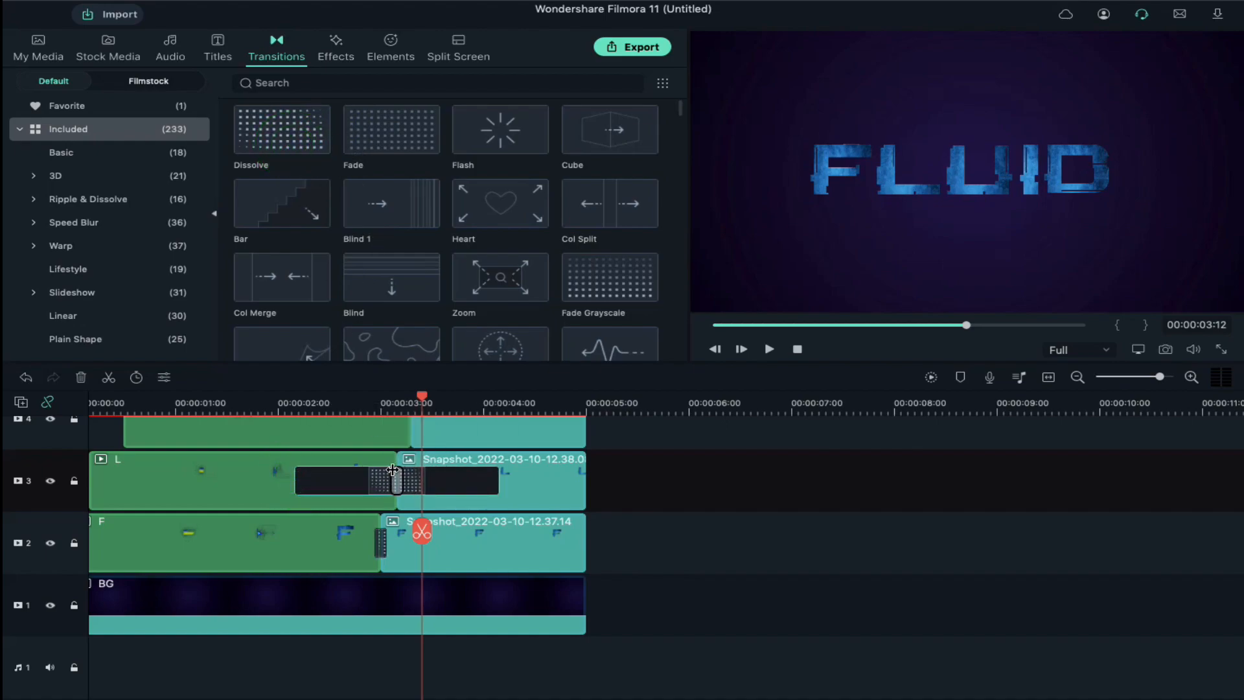
{"action": "scroll", "coordinate": [392, 469], "scroll_direction": "up", "scroll_amount": 3}
{"action": "mouse_move", "coordinate": [289, 130]}
{"action": "left_mouse_down"}
{"action": "mouse_move", "coordinate": [392, 517]}
{"action": "mouse_move", "coordinate": [320, 509]}
{"action": "left_mouse_up"}
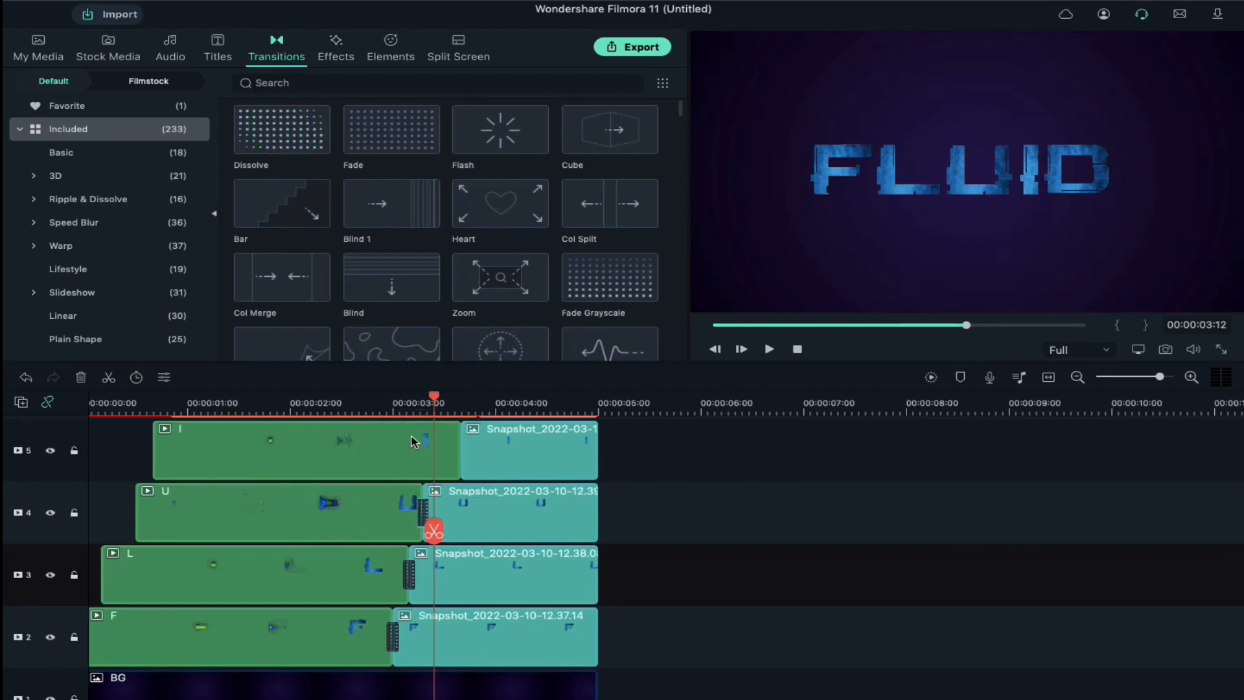
{"action": "scroll", "coordinate": [417, 500], "scroll_direction": "up", "scroll_amount": 2}
{"action": "mouse_move", "coordinate": [285, 143]}
{"action": "left_mouse_down"}
{"action": "mouse_move", "coordinate": [424, 453]}
{"action": "mouse_move", "coordinate": [427, 510]}
{"action": "mouse_move", "coordinate": [357, 495]}
{"action": "left_mouse_up"}
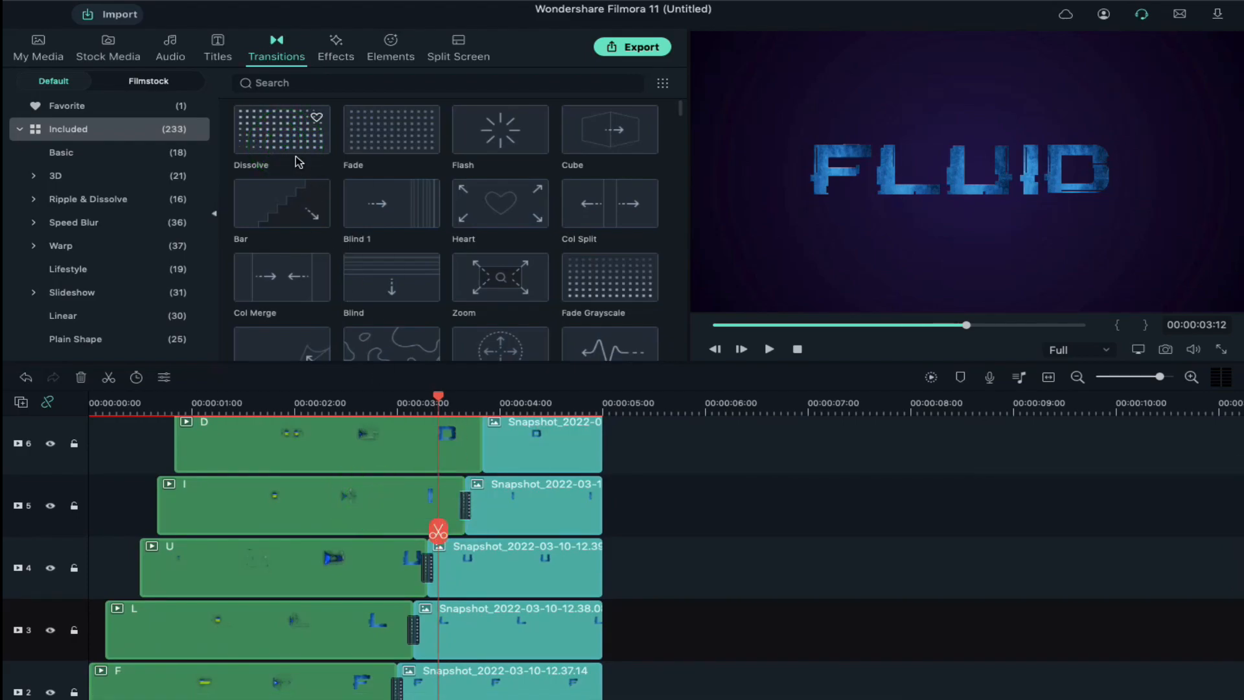
{"action": "mouse_move", "coordinate": [278, 130]}
{"action": "left_mouse_down"}
{"action": "mouse_move", "coordinate": [379, 440]}
{"action": "mouse_move", "coordinate": [479, 431]}
{"action": "left_mouse_up"}
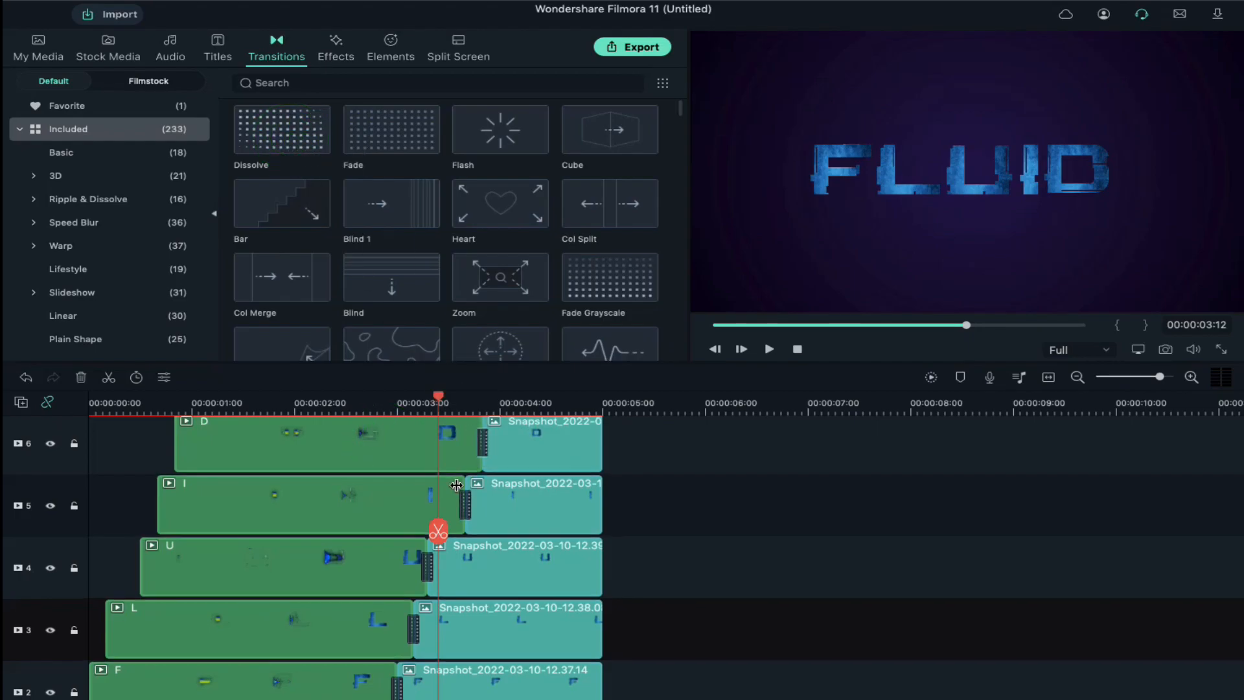
Render the timeline preview and play the FLUID title animation from the beginning
{"action": "scroll", "coordinate": [455, 486], "scroll_direction": "down", "scroll_amount": 5}
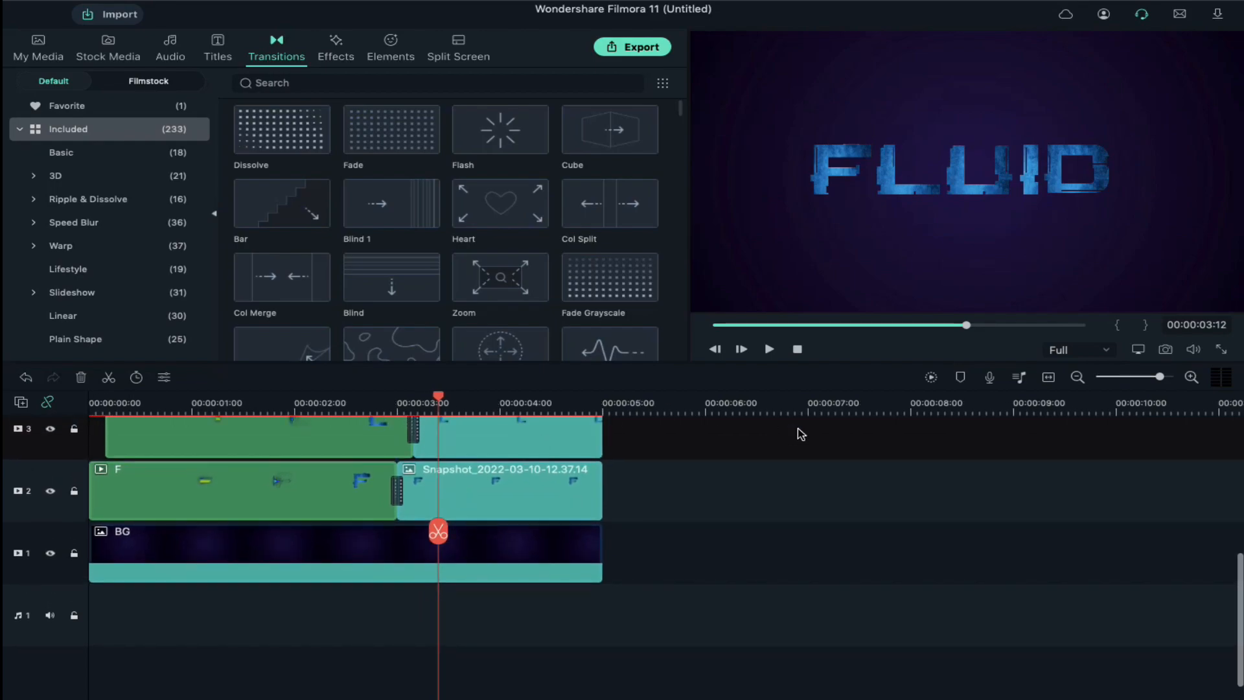
{"action": "scroll", "coordinate": [798, 503], "scroll_direction": "up", "scroll_amount": 2}
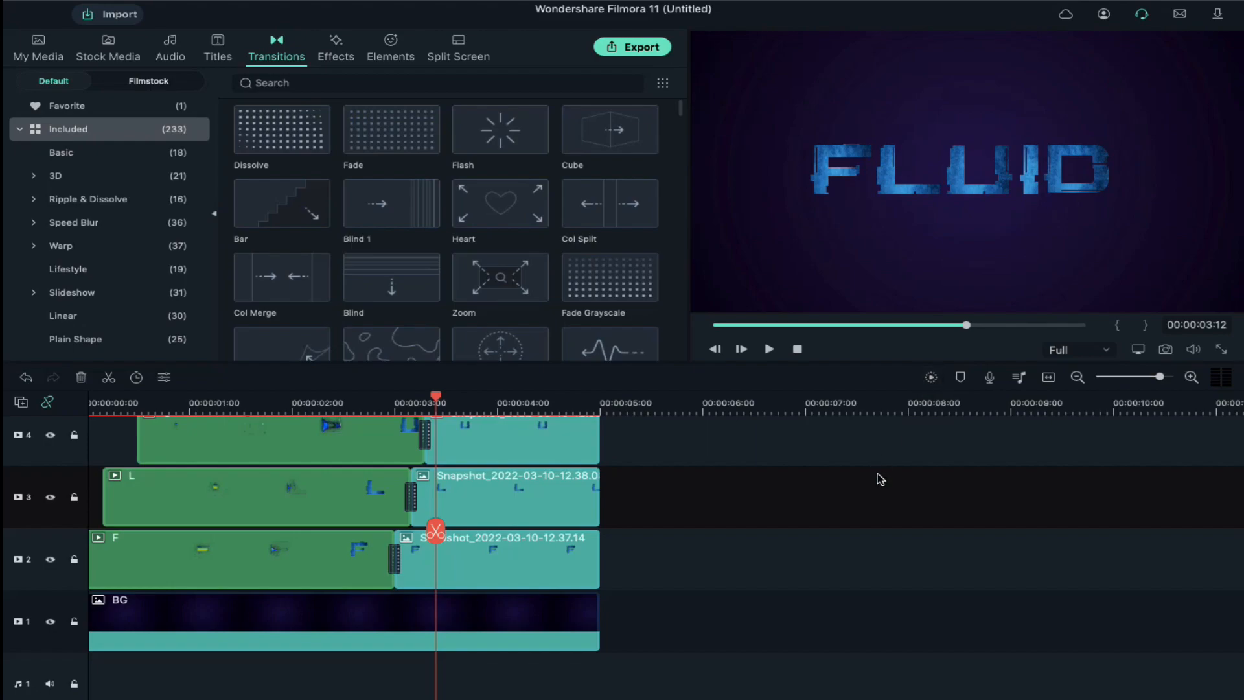
{"action": "left_click", "coordinate": [931, 377]}
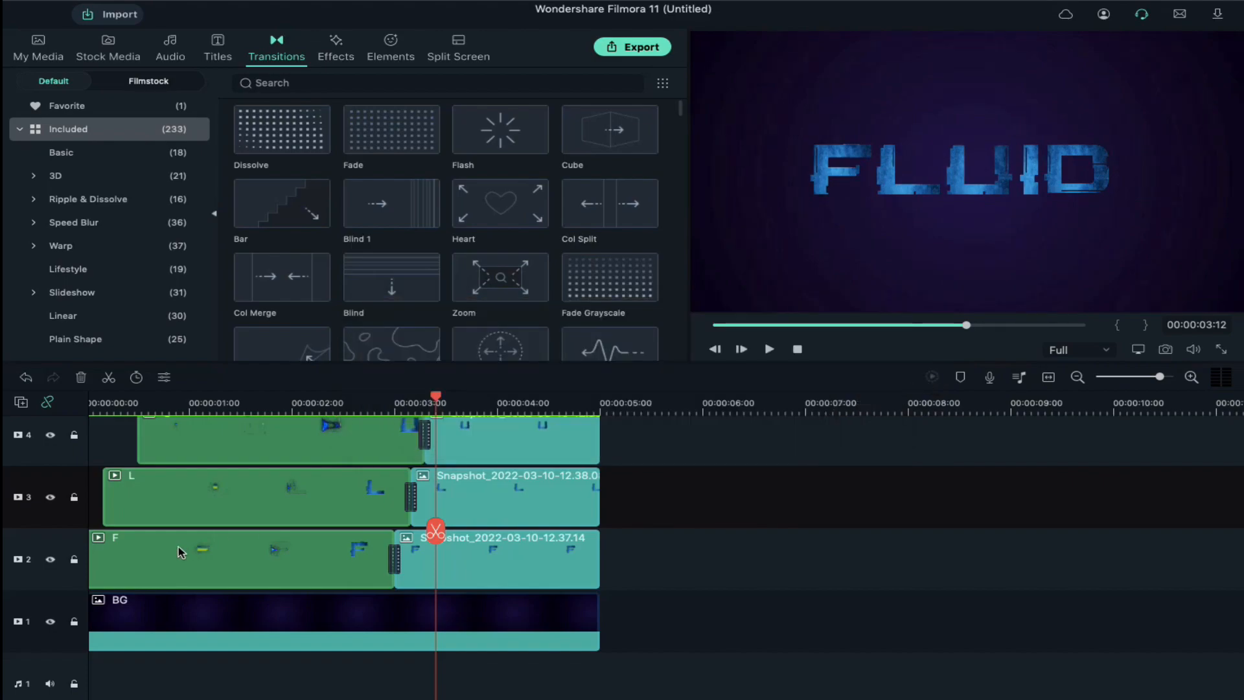
{"action": "left_click", "coordinate": [89, 402]}
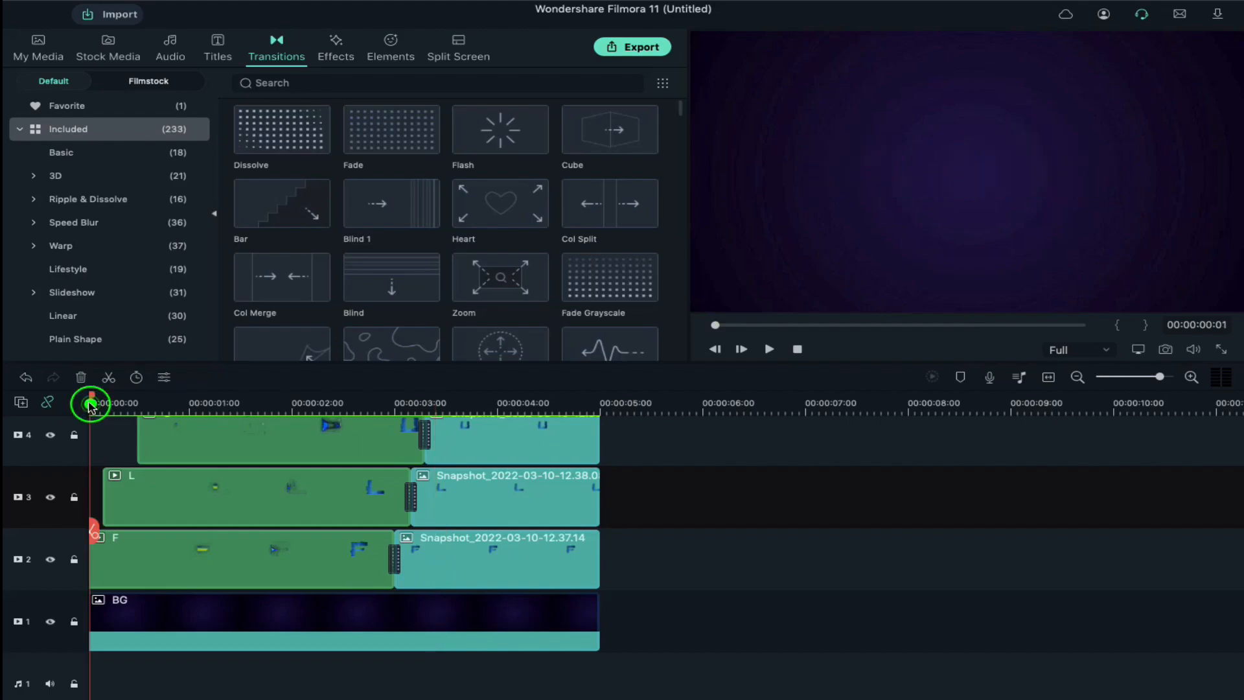
{"action": "key", "text": "space"}
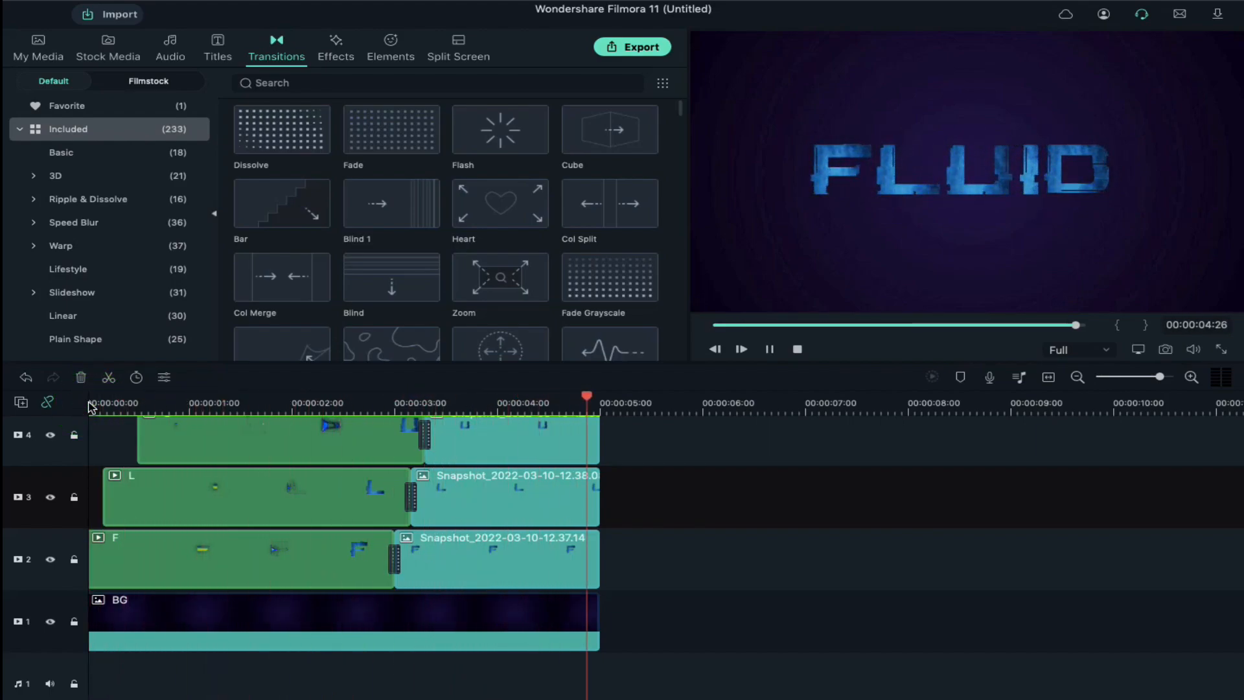
Export the finished title animation as fluid.mov and show the file in its folder
{"action": "left_click", "coordinate": [638, 48]}
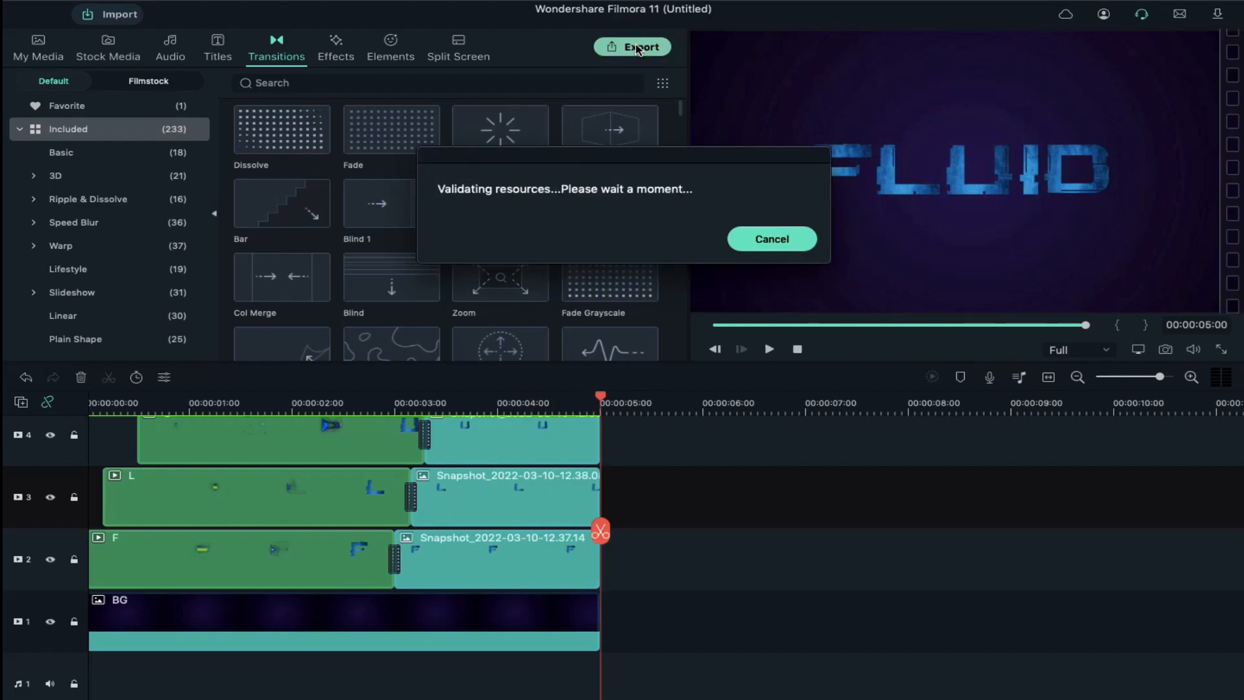
{"action": "left_click", "coordinate": [661, 266]}
{"action": "left_click", "coordinate": [596, 344]}
{"action": "left_click", "coordinate": [924, 473]}
{"action": "left_click", "coordinate": [894, 576]}
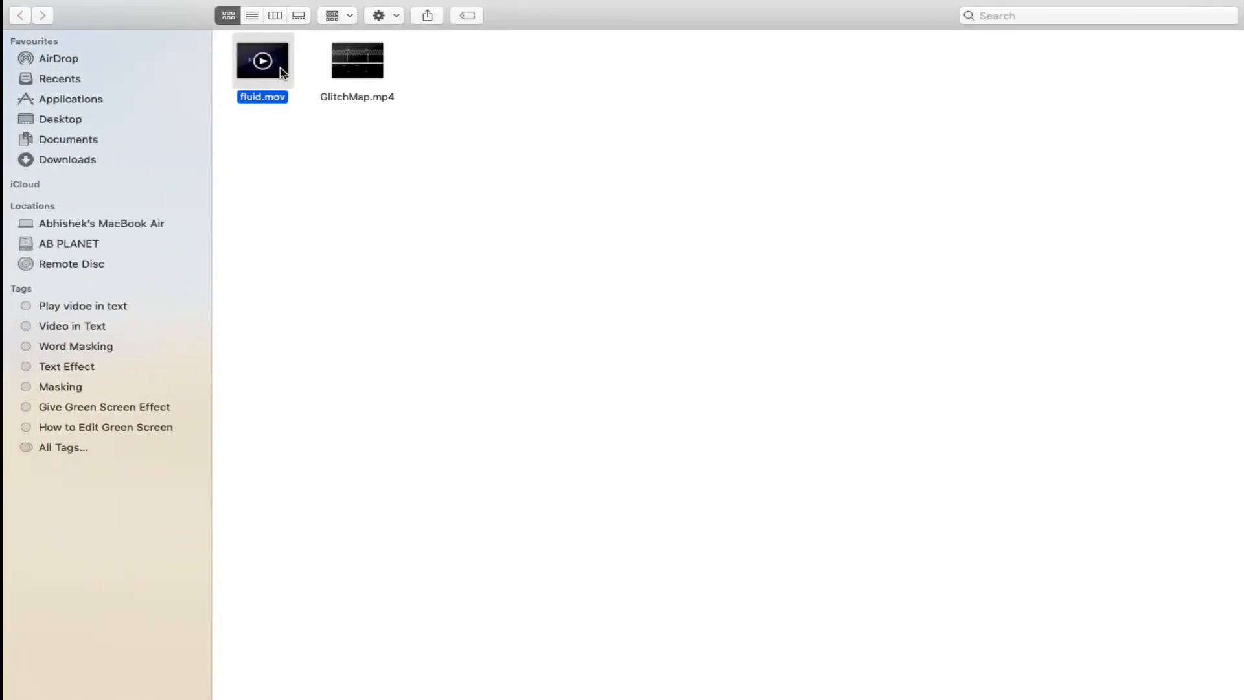
Play the exported fluid.mov and switch back to the Filmora project
{"action": "double_click", "coordinate": [280, 67]}
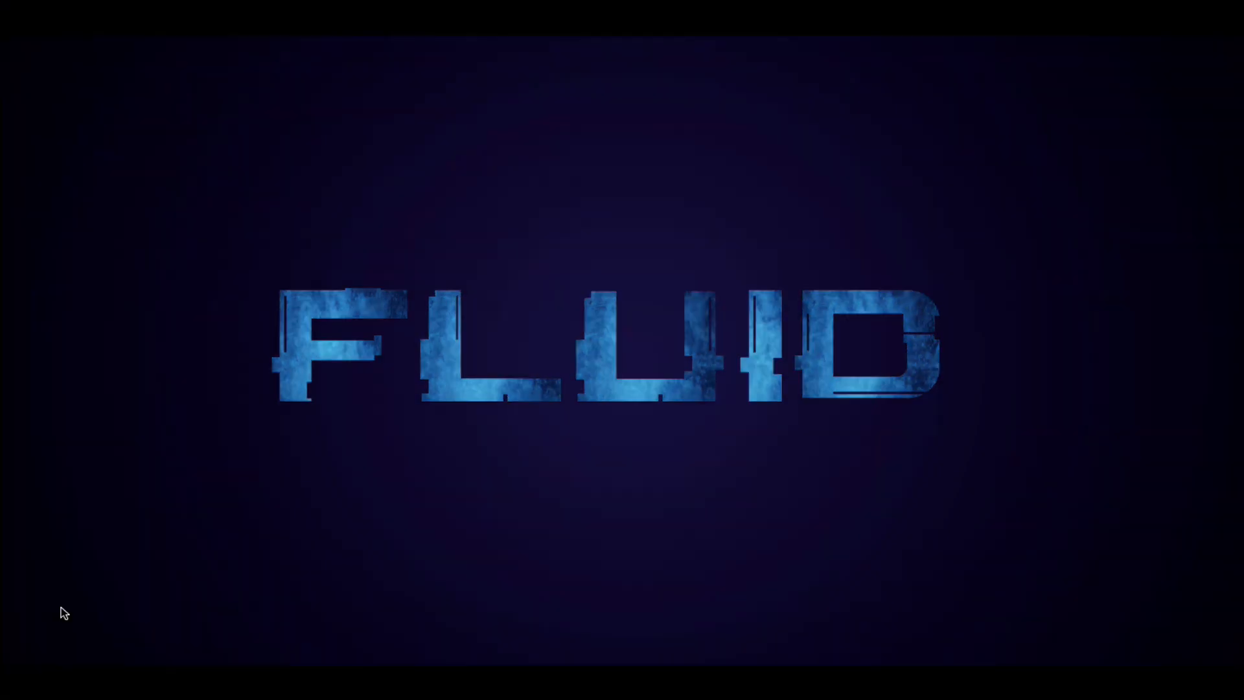
{"action": "key", "text": "ctrl+Right"}
{"action": "key", "text": "ctrl+Right"}
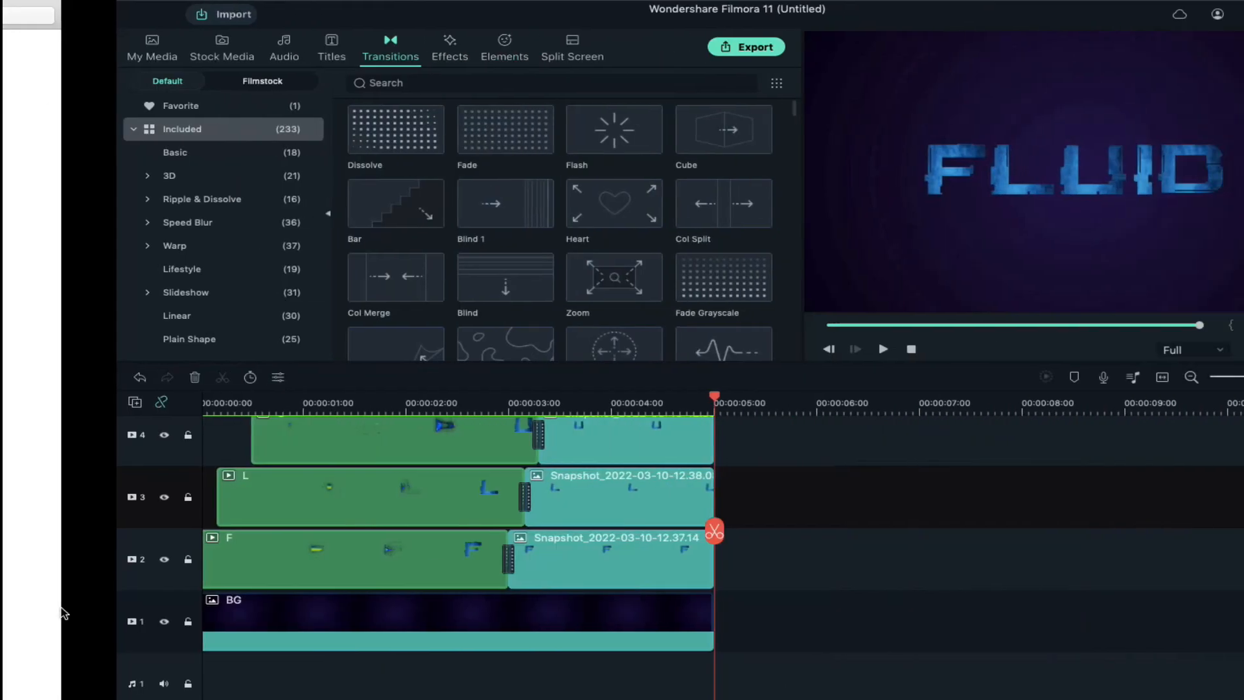